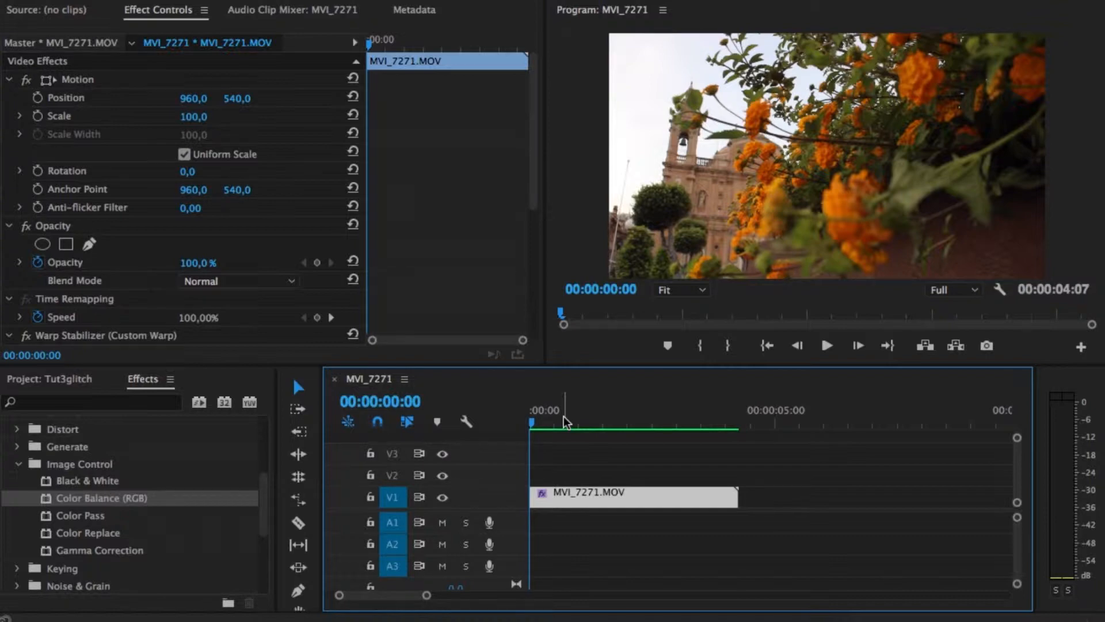
Preview the clip up to 00:00:01:20 and locate the Color Balance (RGB) effect among the Image Control video effects.
key("space")
left_click_drag(563, 417, 619, 442)
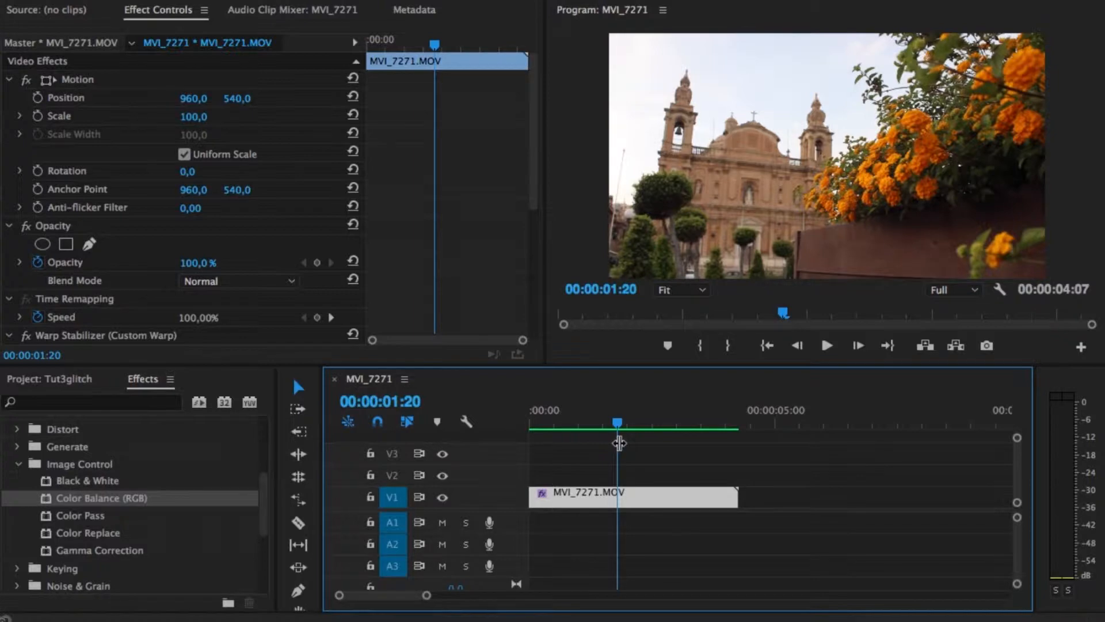
left_click(268, 501)
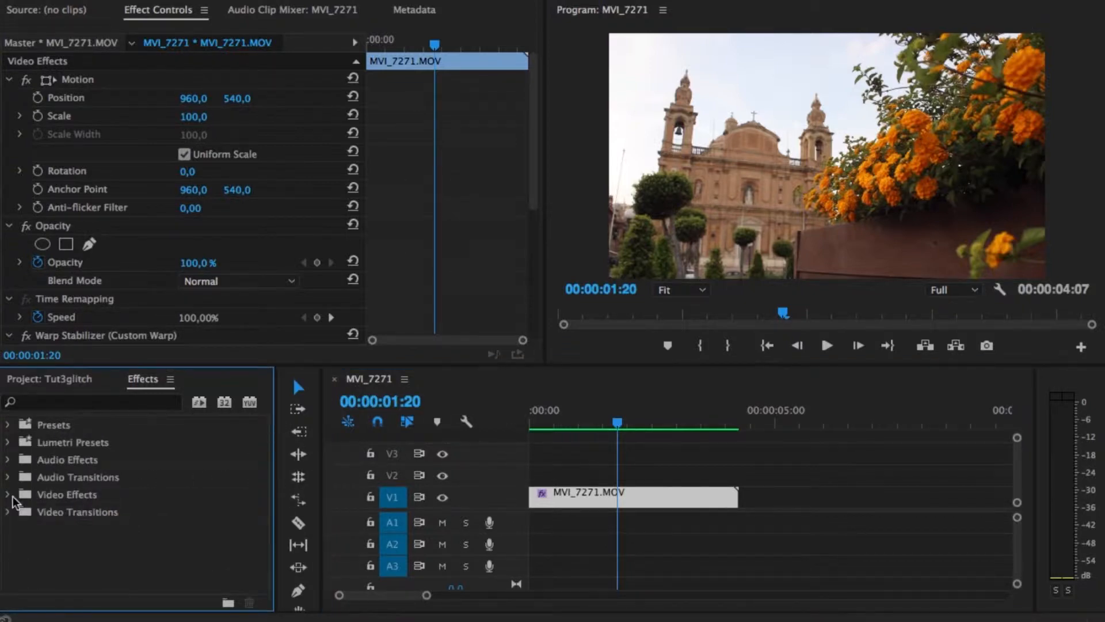
left_click(12, 496)
scroll(95, 542, "down", 3)
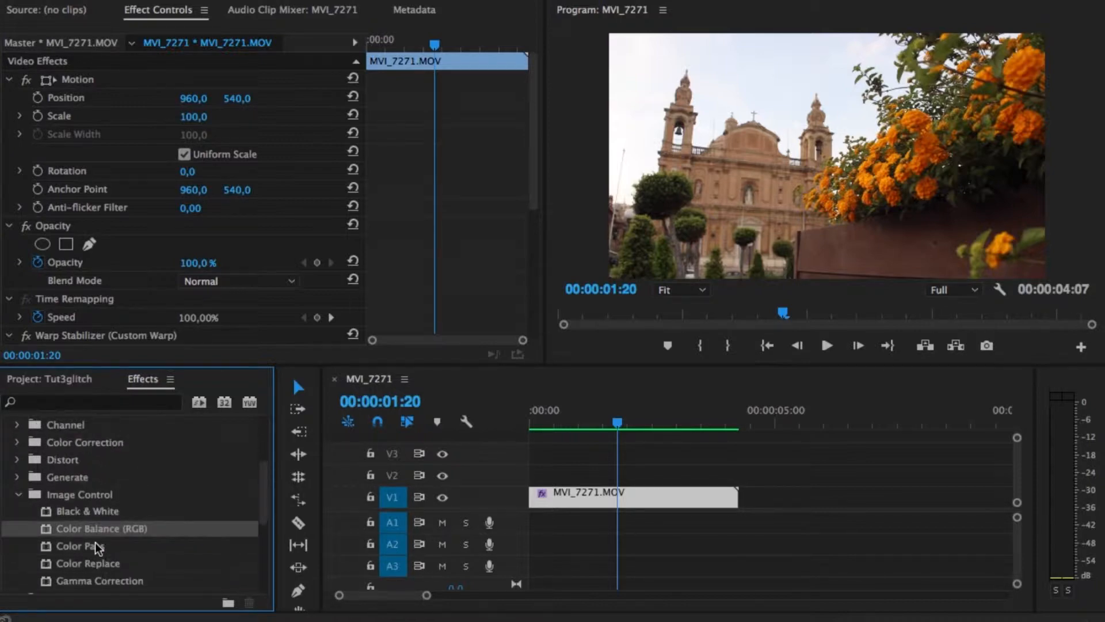
left_click(66, 496)
left_click(77, 529)
Duplicate the MVI_7271.MOV clip from V1 onto V2 and V3, and return the playhead to the start.
left_click(578, 496)
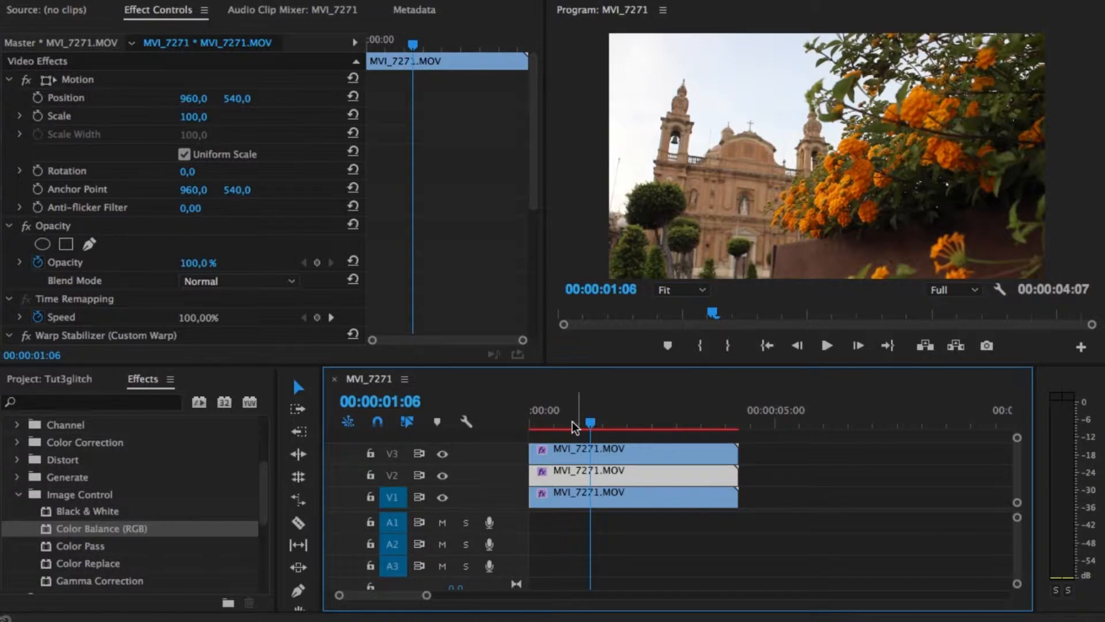
left_click_drag(572, 427, 464, 431)
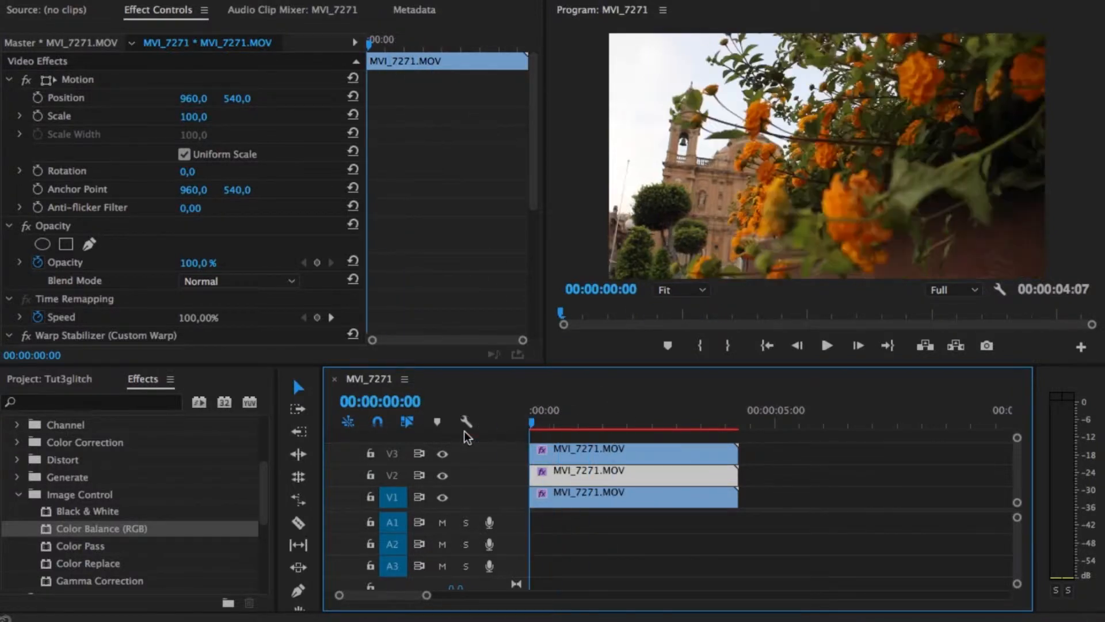
Apply Color Balance (RGB) to the clip on V1 and set its Green and Blue values to 0.
left_click(589, 495)
left_click_drag(53, 531, 616, 498)
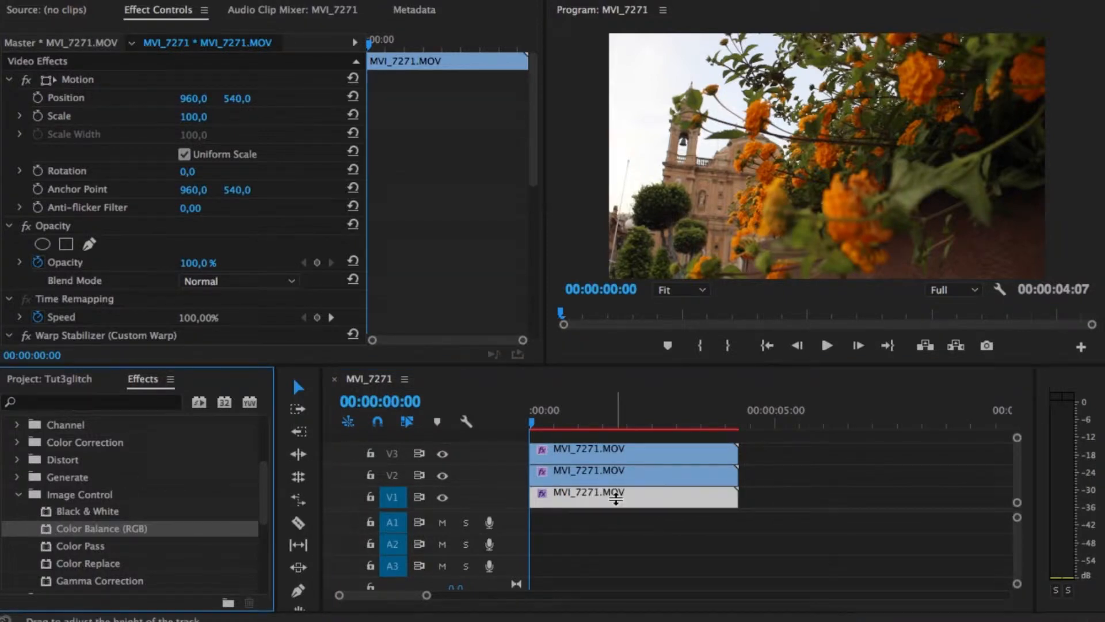
scroll(219, 259, "down", 10)
left_click(189, 297)
type("0")
left_click(186, 316)
type("0")
key("Return")
Apply Color Balance (RGB) to the clip on V2 and set its Red and Blue values to 0.
left_click_drag(67, 527, 586, 473)
left_click_drag(532, 141, 533, 305)
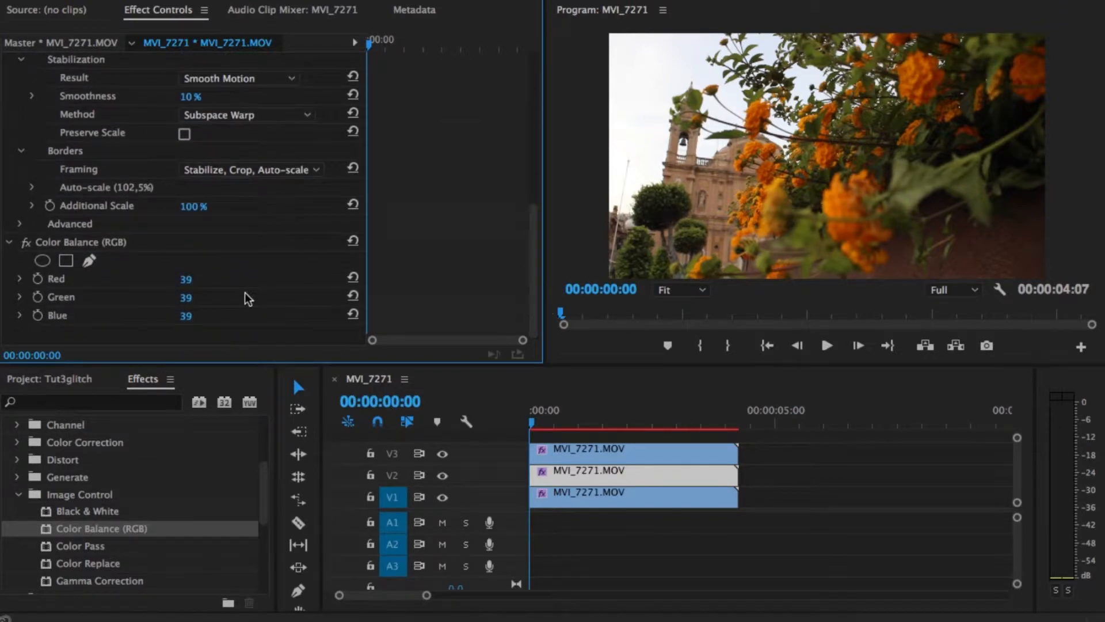
left_click(186, 279)
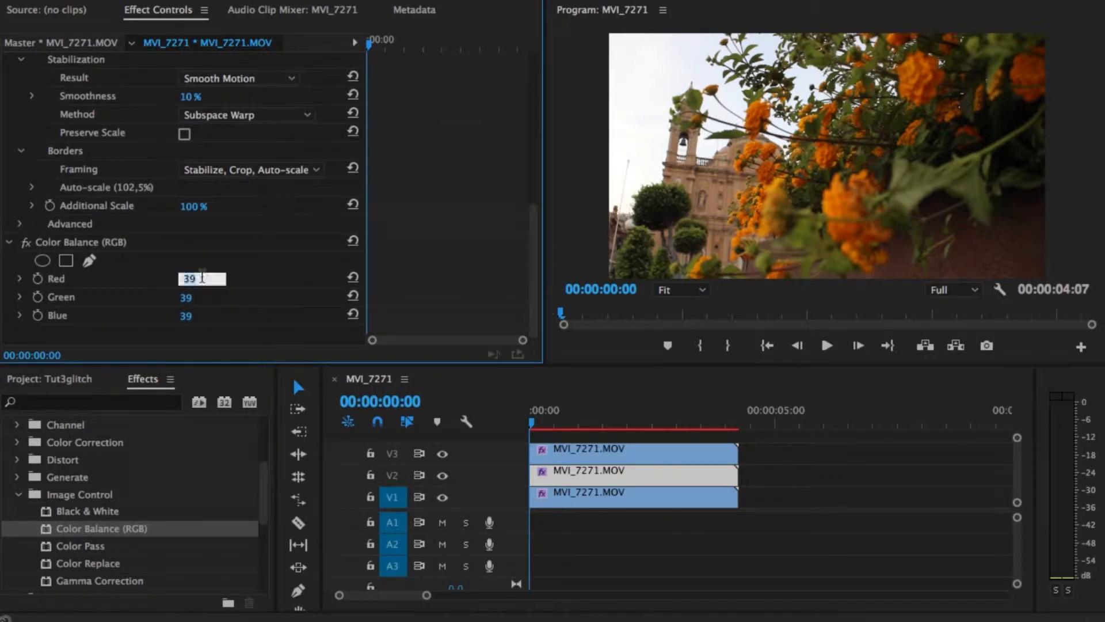
type("0")
key("Return")
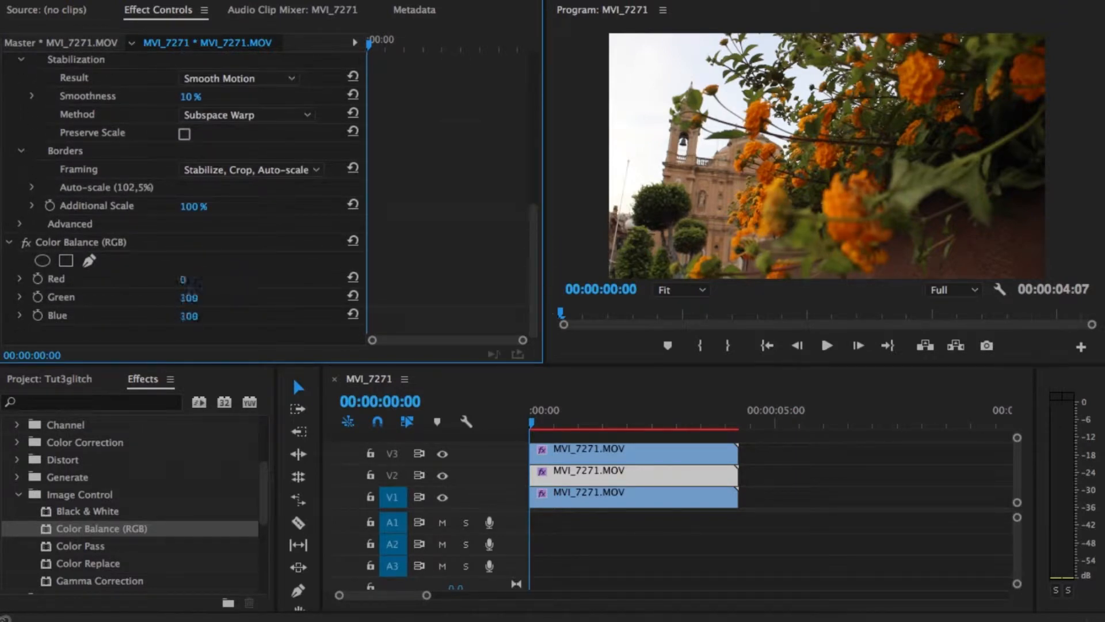
left_click(199, 317)
type("0")
key("Return")
Apply Color Balance (RGB) to the clip on V3 and set its Red and Green values to 0.
left_click_drag(92, 527, 633, 453)
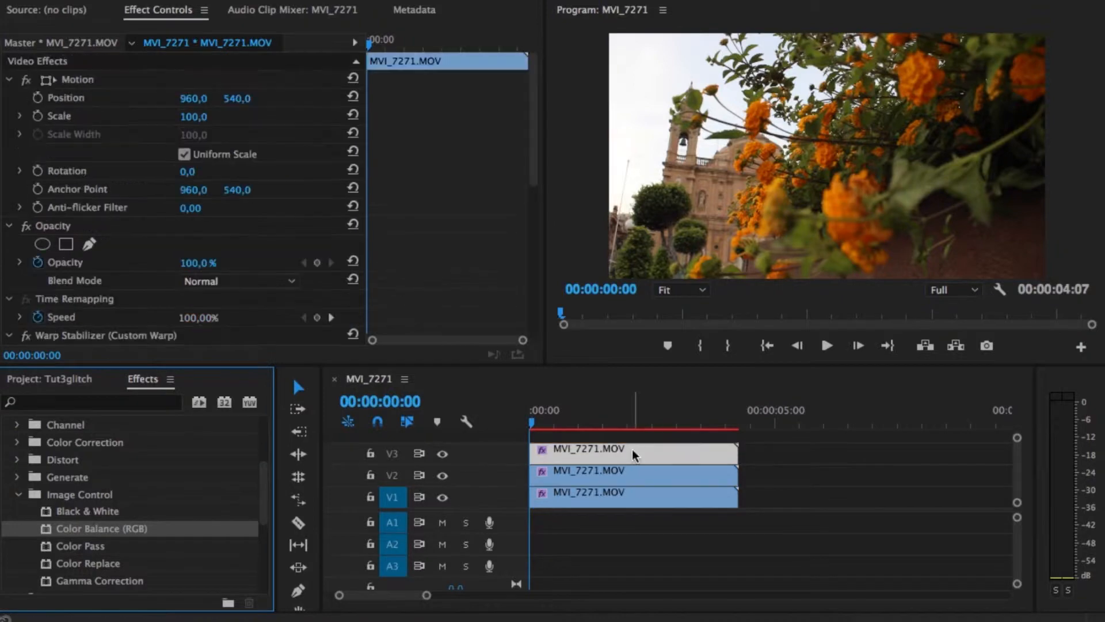
left_click_drag(533, 148, 533, 339)
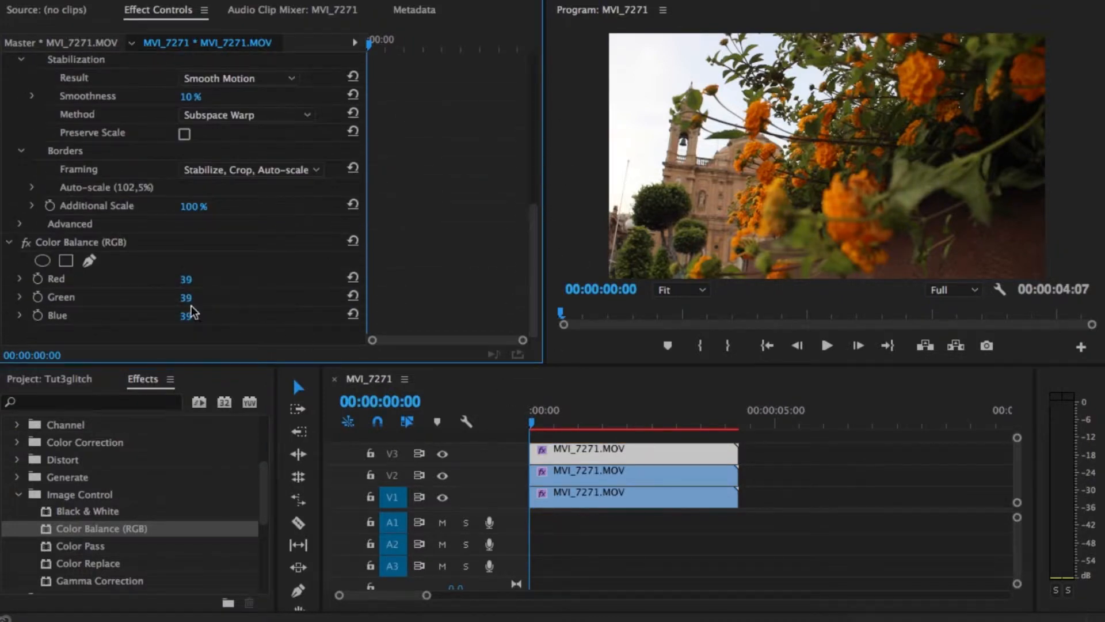
left_click(186, 279)
type("0")
key("Return")
left_click(202, 296)
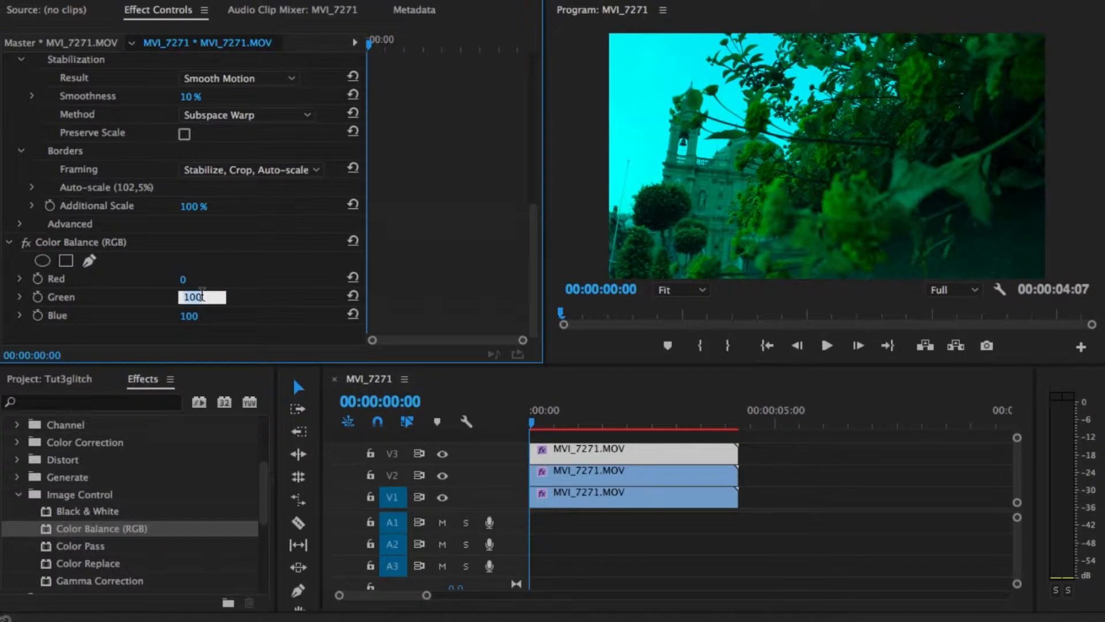
type("0")
key("Return")
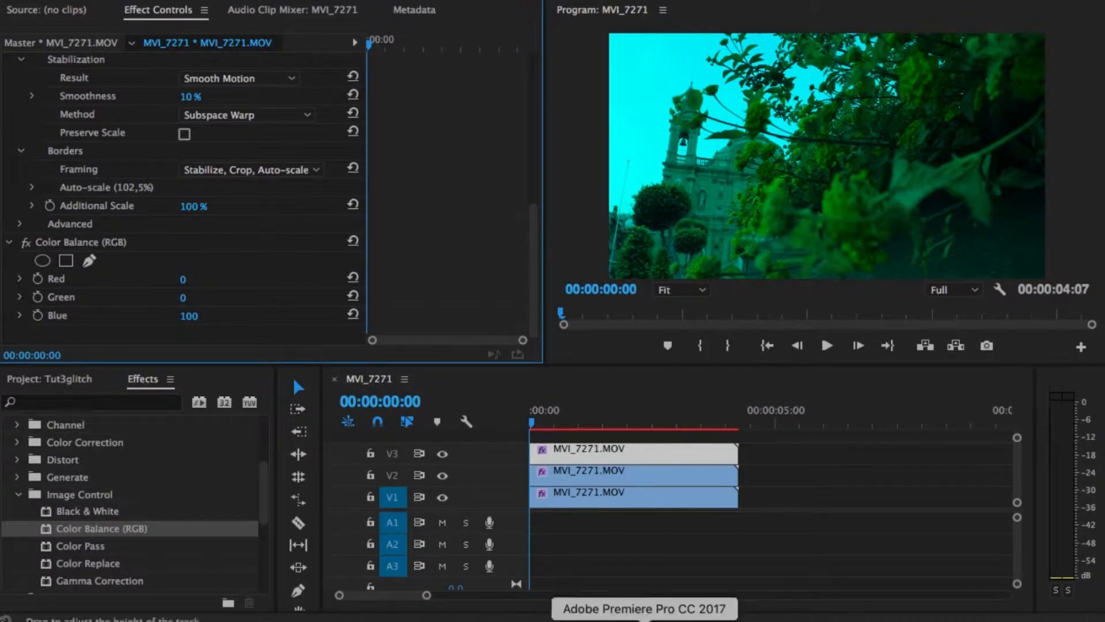
Set the blend mode of the clips on V3, V2 and V1 to Screen.
left_click(771, 453)
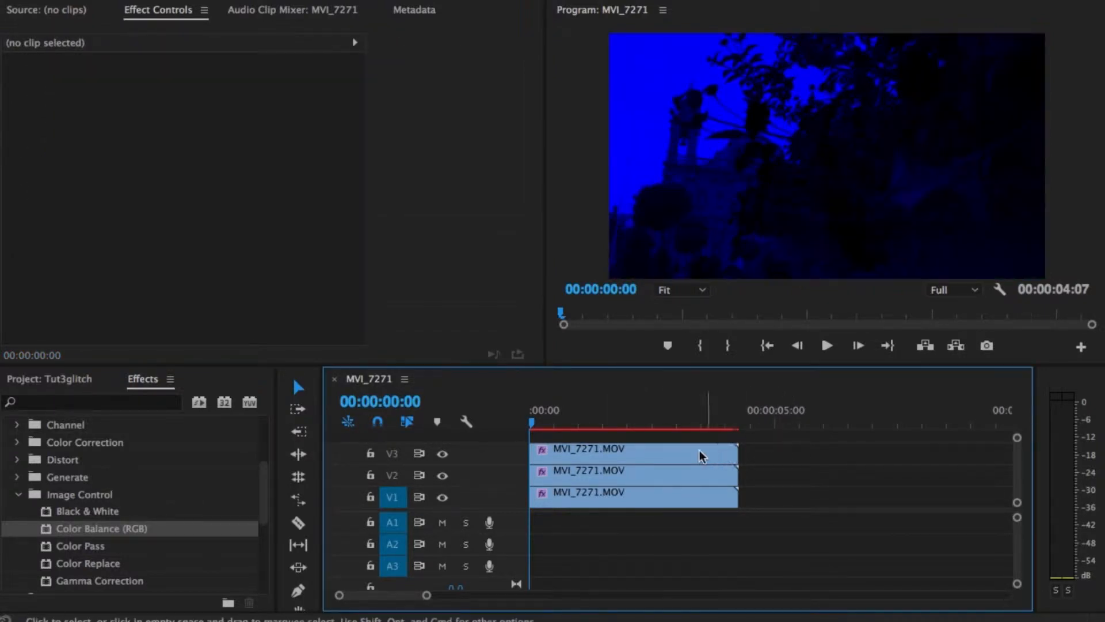
left_click(675, 452)
left_click(246, 282)
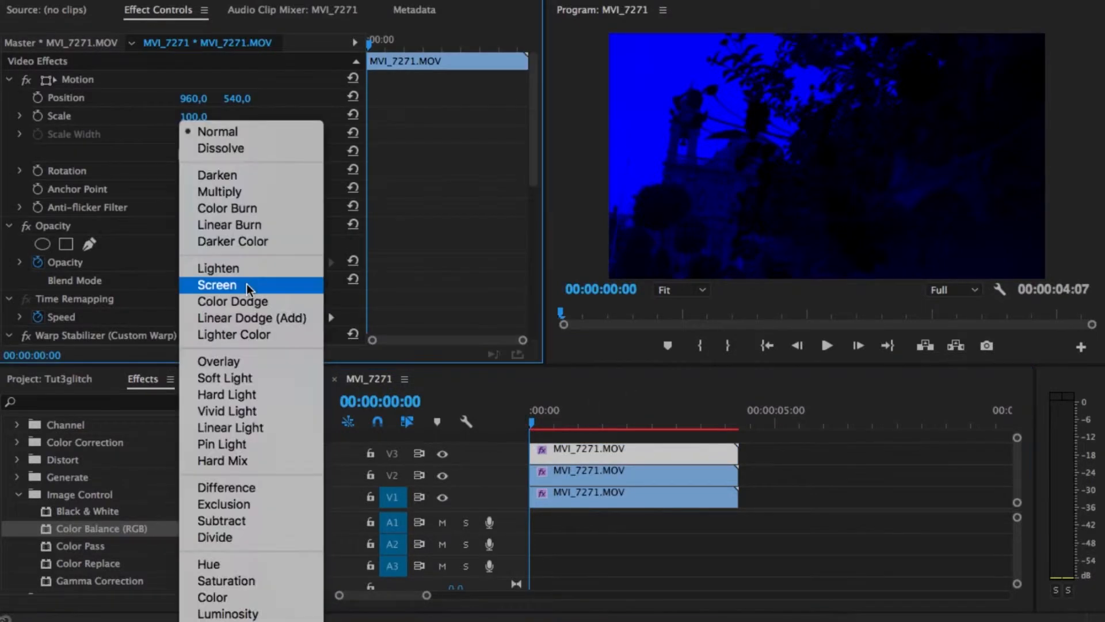
left_click(238, 284)
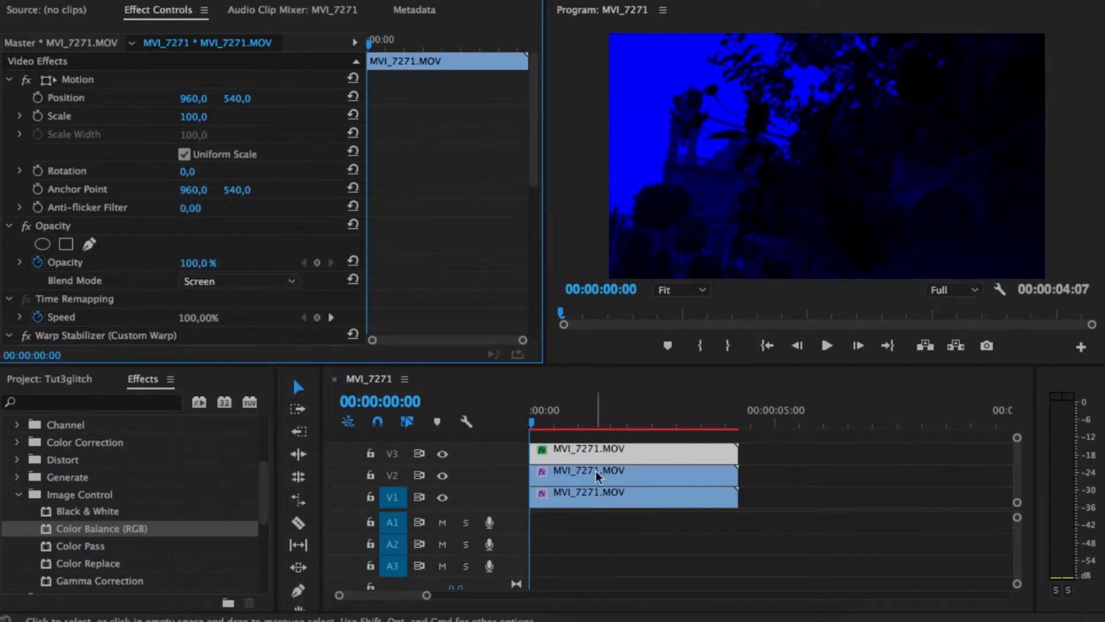
left_click(595, 471)
left_click(268, 283)
left_click(225, 286)
left_click(592, 493)
left_click(282, 282)
left_click(246, 285)
Enable Position and Scale animation on the V3 clip at 00:00:01:18.
left_click(561, 425)
mouse_move(560, 426)
left_mouse_down()
mouse_move(610, 423)
mouse_move(521, 422)
mouse_move(561, 423)
left_mouse_up()
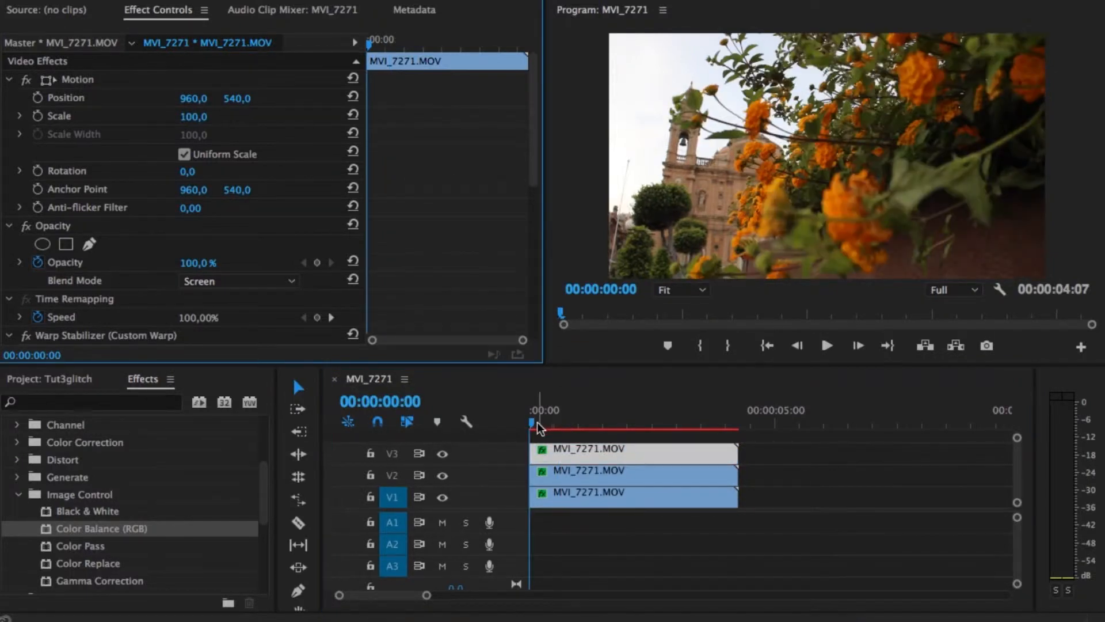
left_click_drag(537, 423, 614, 432)
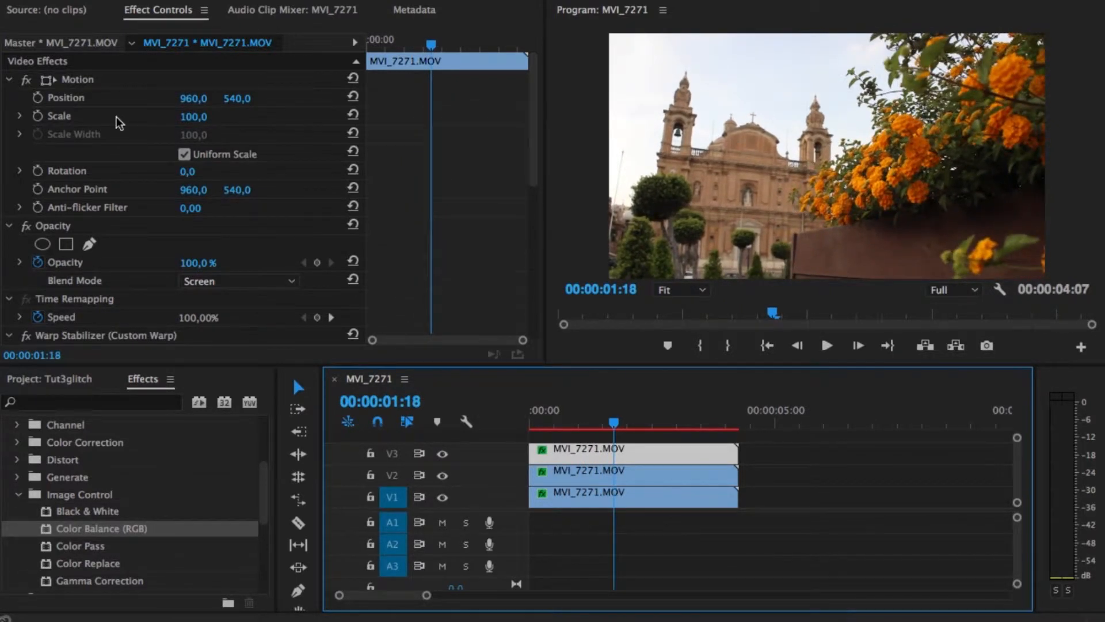
left_click(38, 98)
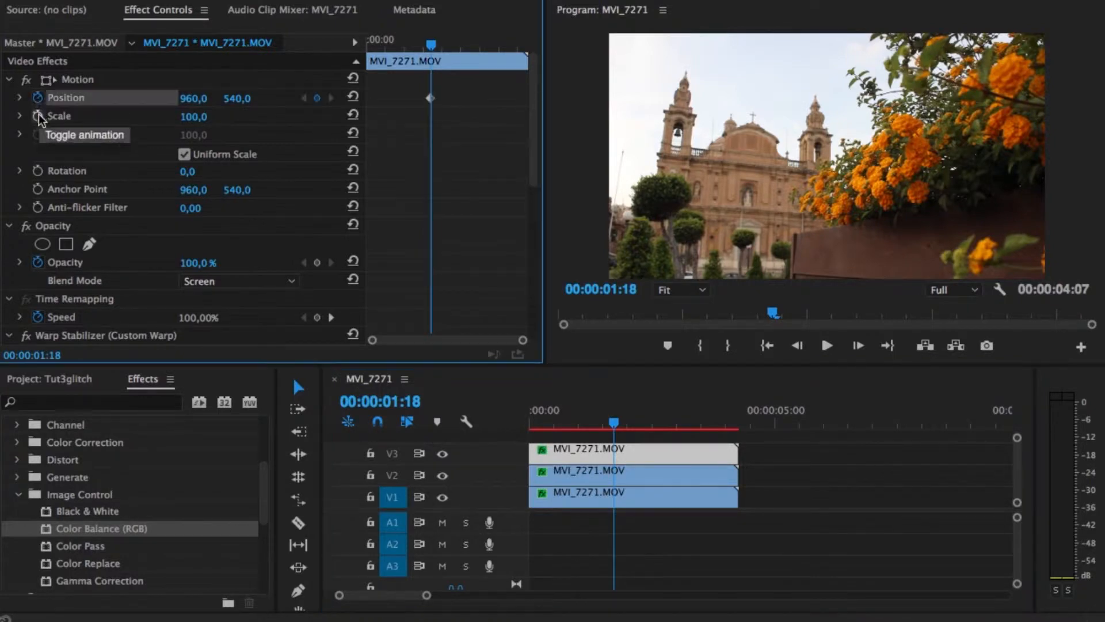
left_click(38, 117)
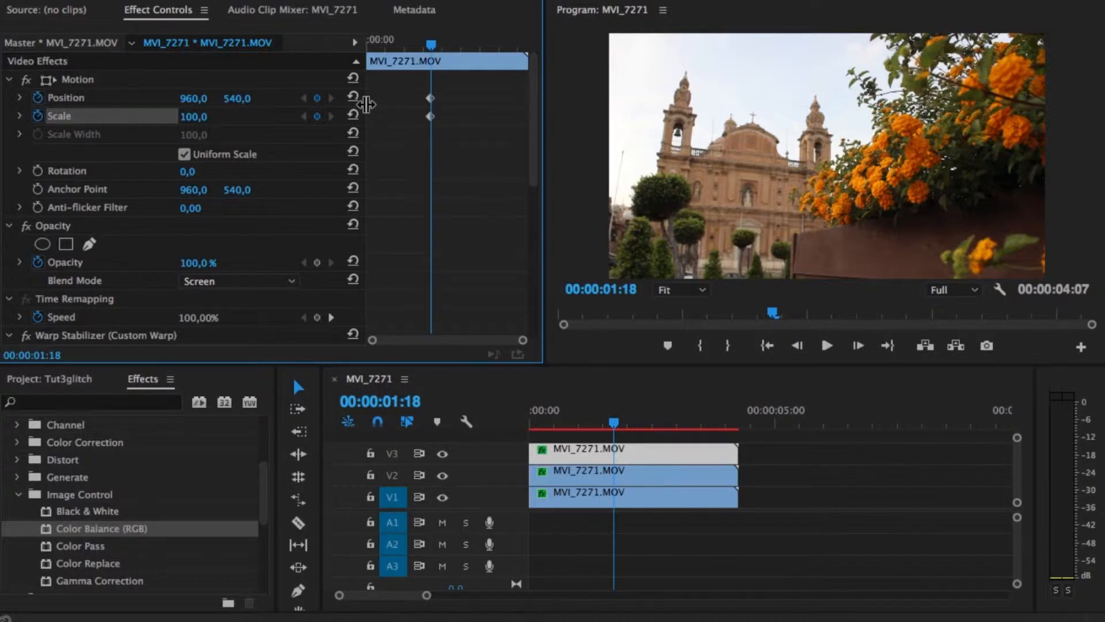
Keyframe the V3 clip at Position 996, 498 and Scale 109 at 00:00:01:19, and Position 1014, 482 and Scale 128 at 00:00:01:20.
key("Right")
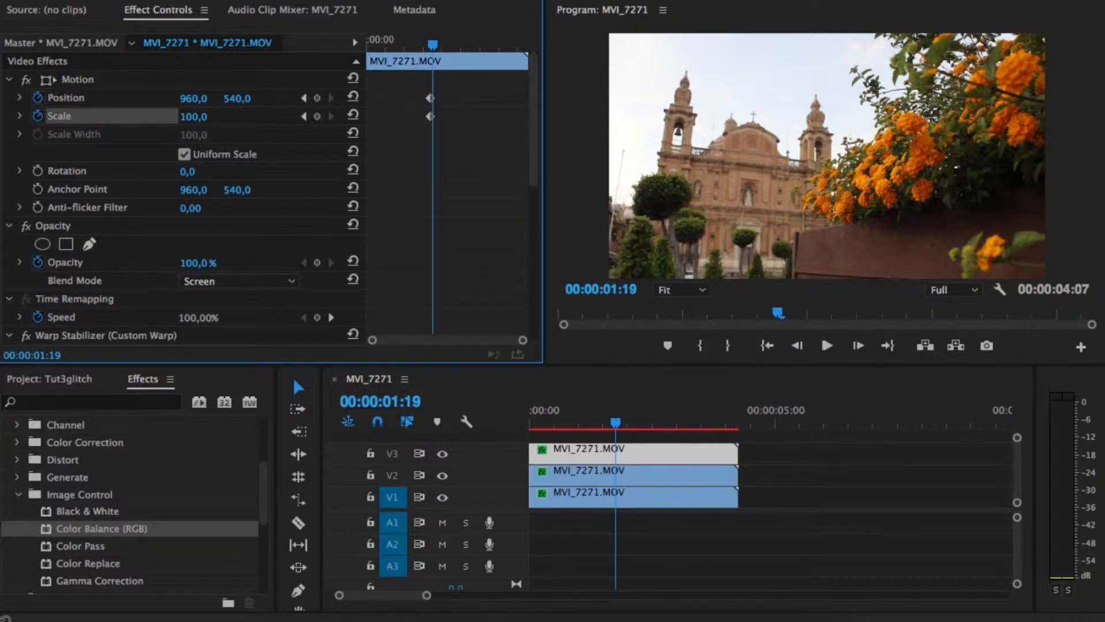
left_click_drag(194, 98, 203, 117)
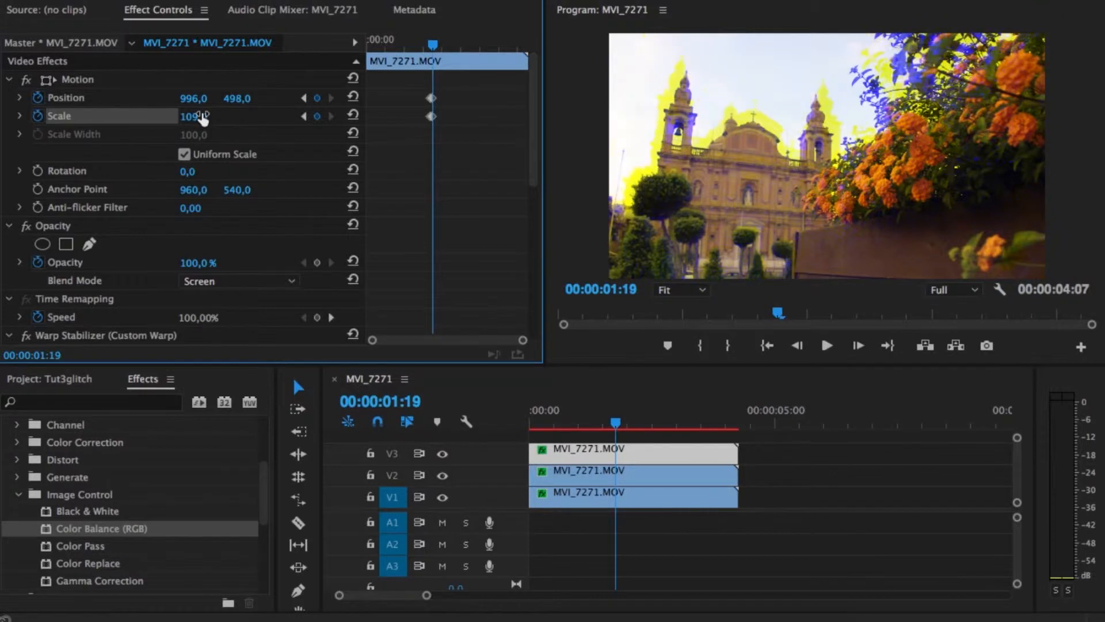
key("Right")
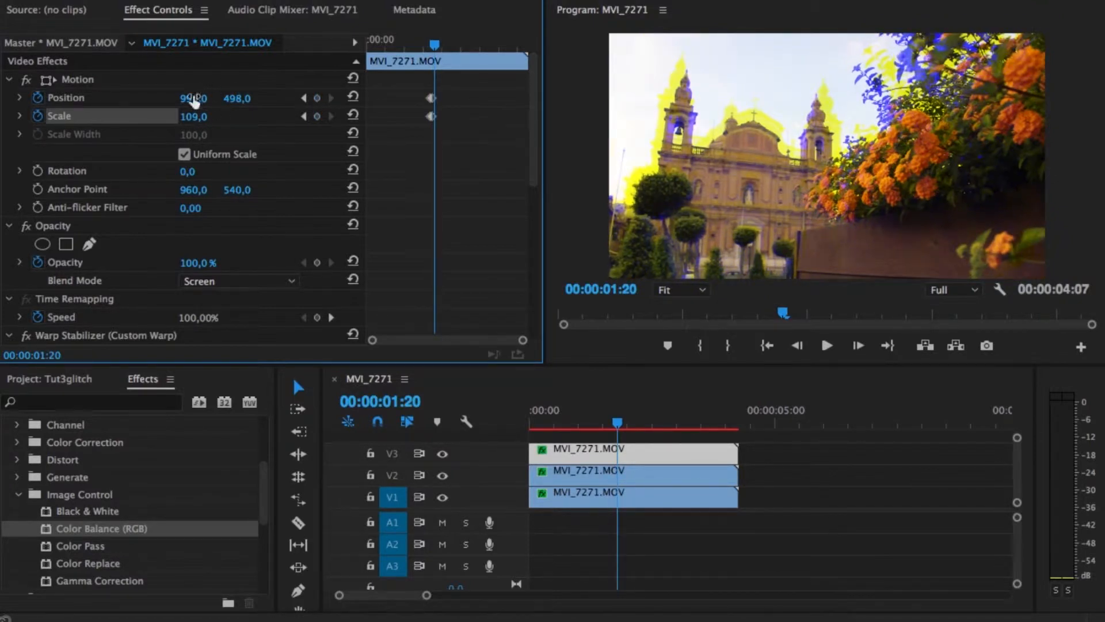
left_click_drag(195, 98, 207, 122)
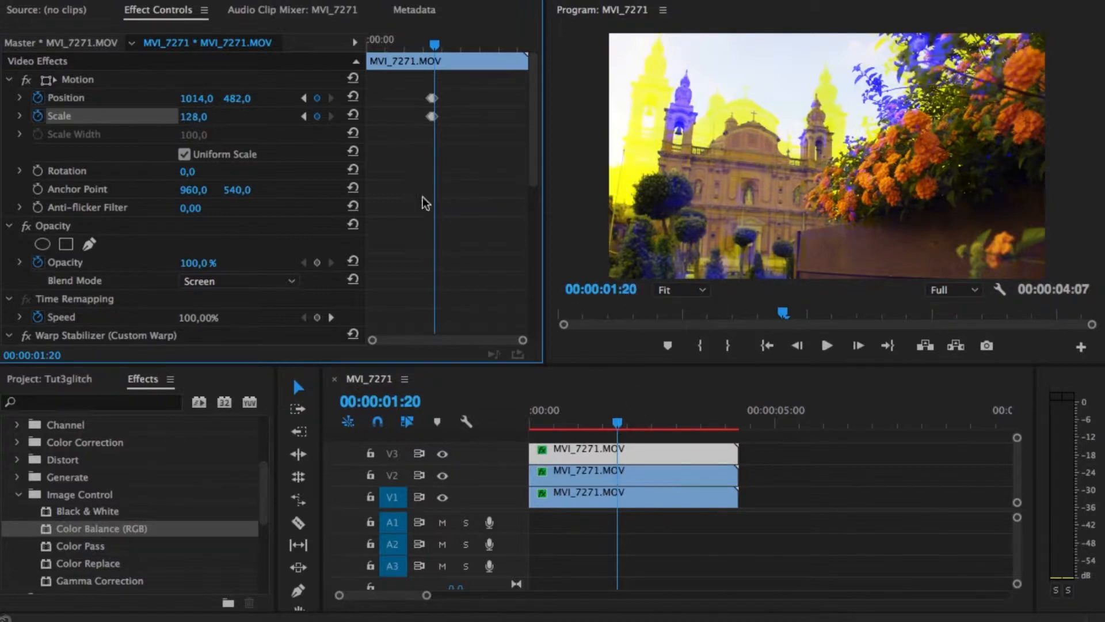
Keyframe V3's Position/Scale frame by frame, including 998, 499/132 at 00:00:01:23, 1007, 437/116 at 00:00:02:00 and 995, 450/90 at 00:00:02:01.
left_click_drag(435, 45, 438, 45)
left_click(331, 97)
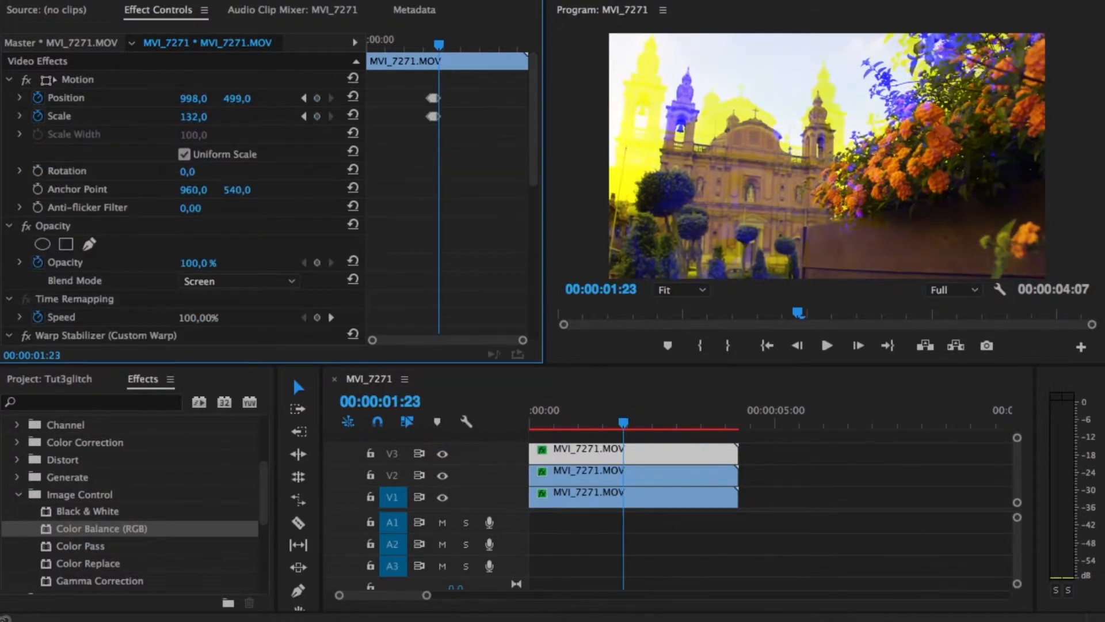
key("Right")
key("Right")
key("Right")
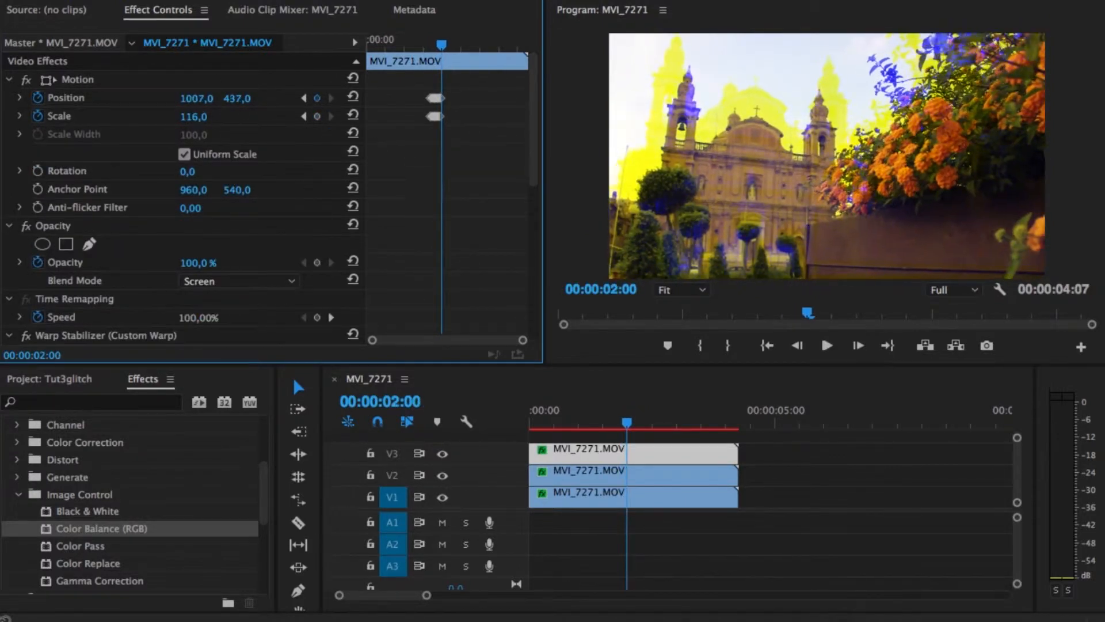
left_click_drag(443, 44, 470, 44)
left_click(426, 46)
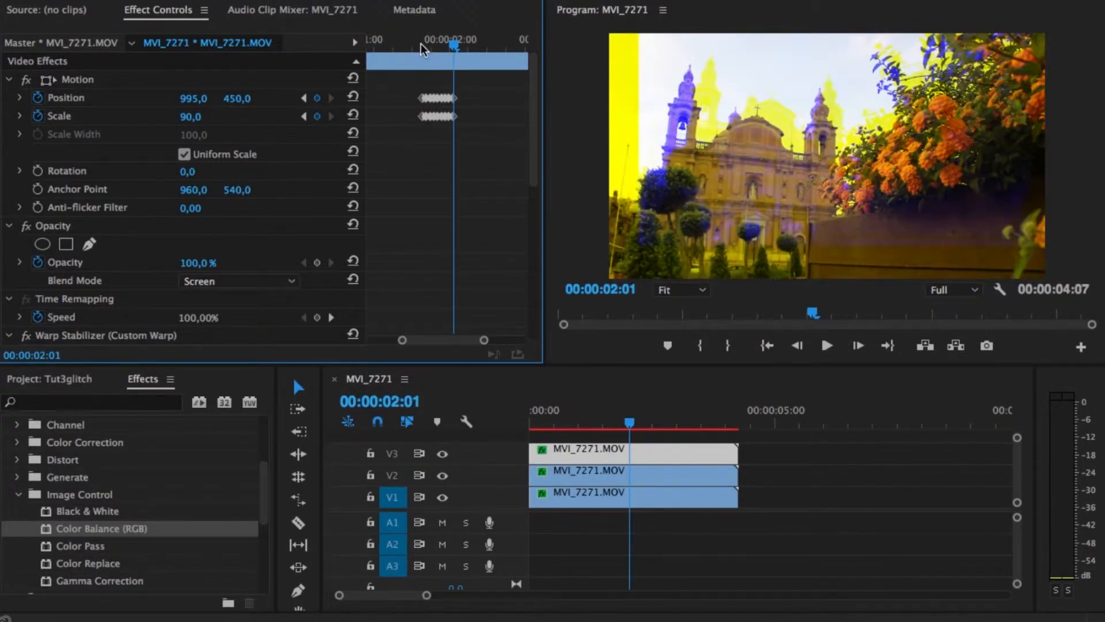
Reset the V3 clip's Position and Scale to their defaults at 00:00:02:02 and select all its motion keyframes.
key("Right")
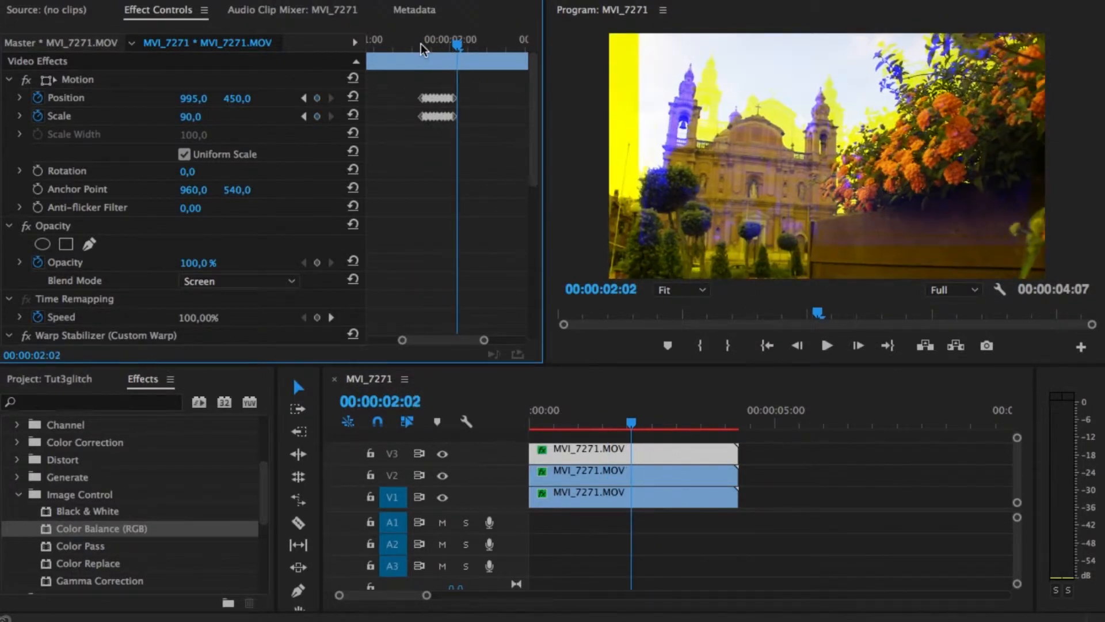
left_click(353, 97)
left_click(352, 115)
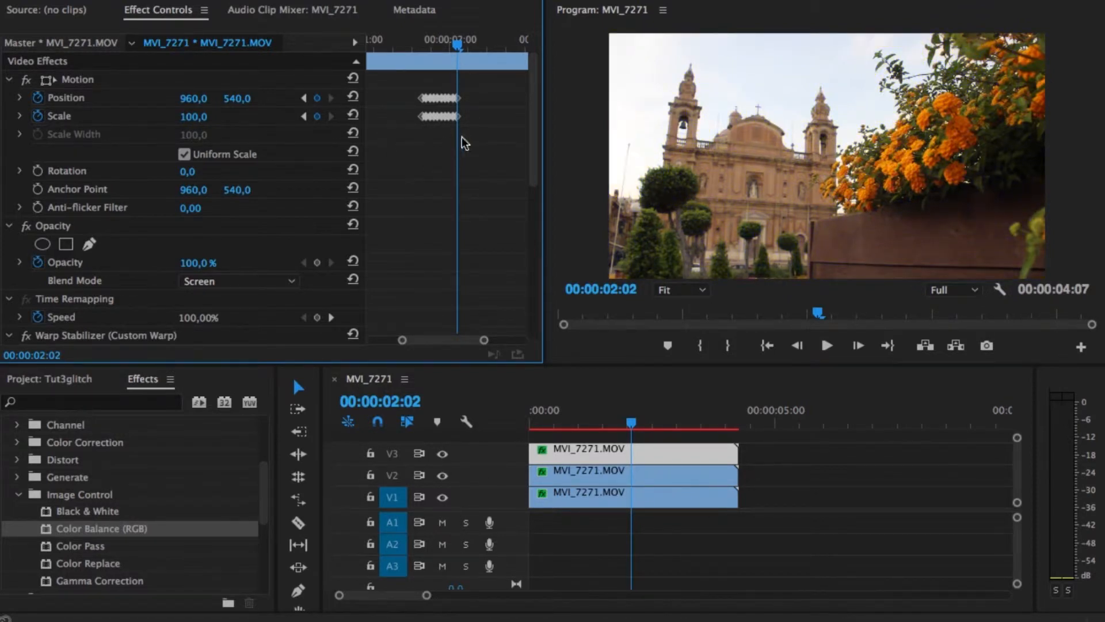
left_click_drag(475, 93, 388, 156)
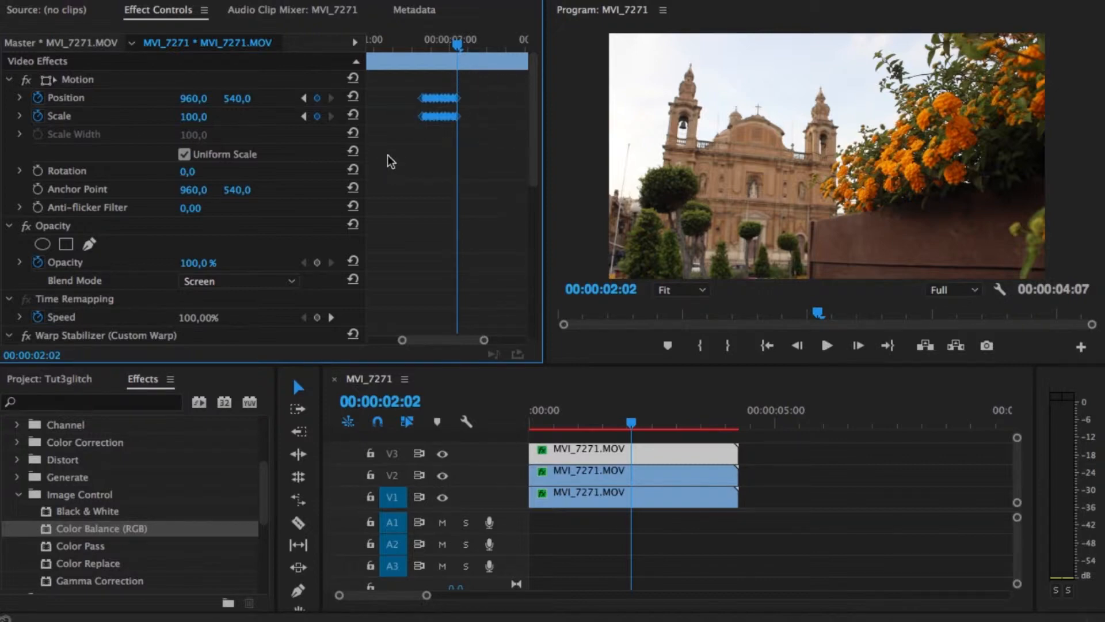
left_click_drag(488, 97, 404, 153)
Add a series of Position and Scale keyframes to the V2 clip across the glitch section, with default values at 00:00:01:20.
left_click(595, 476)
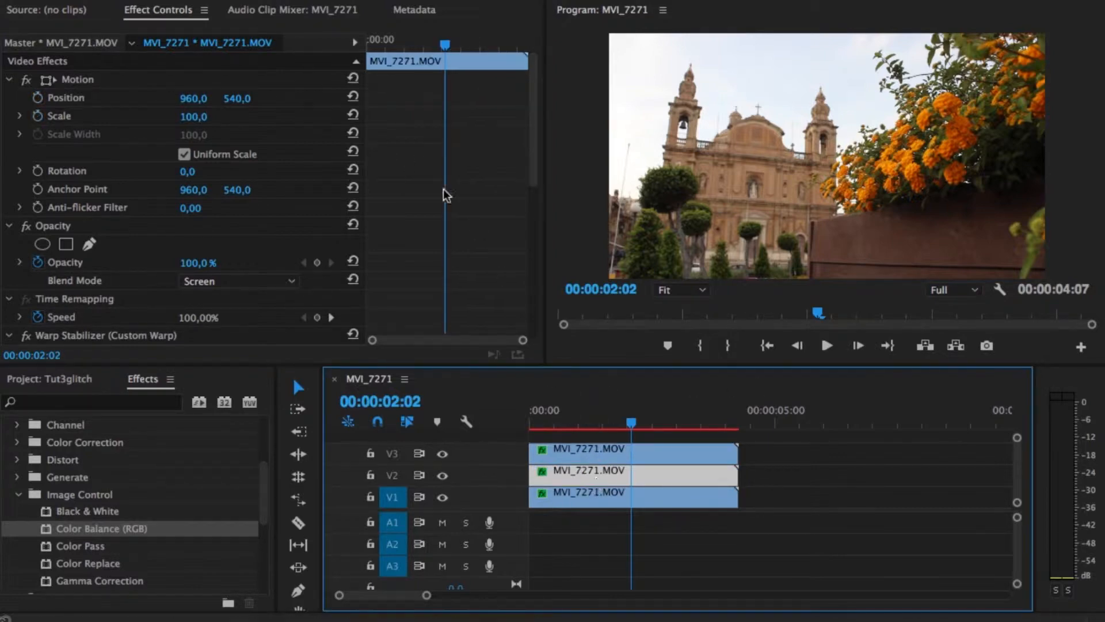
left_click_drag(530, 111, 538, 32)
left_click_drag(444, 51, 447, 50)
key("Right")
key("Right")
key("Left")
key("Left")
key("Left")
key("Left")
key("Left")
key("Left")
key("Left")
key("Left")
key("Left")
key("Left")
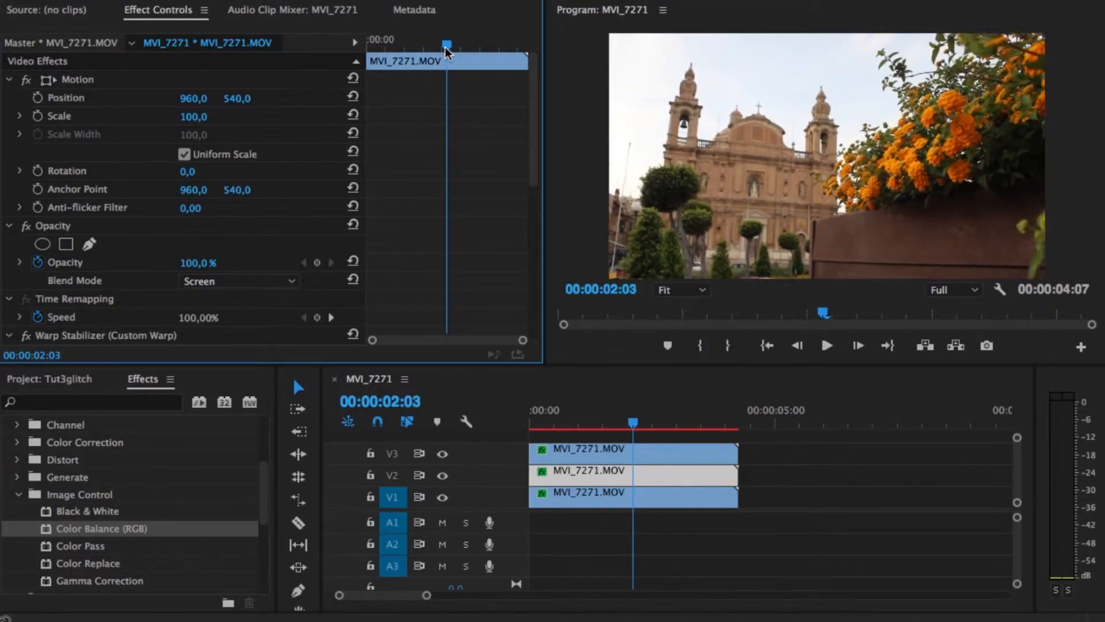
key("Left")
key("Left")
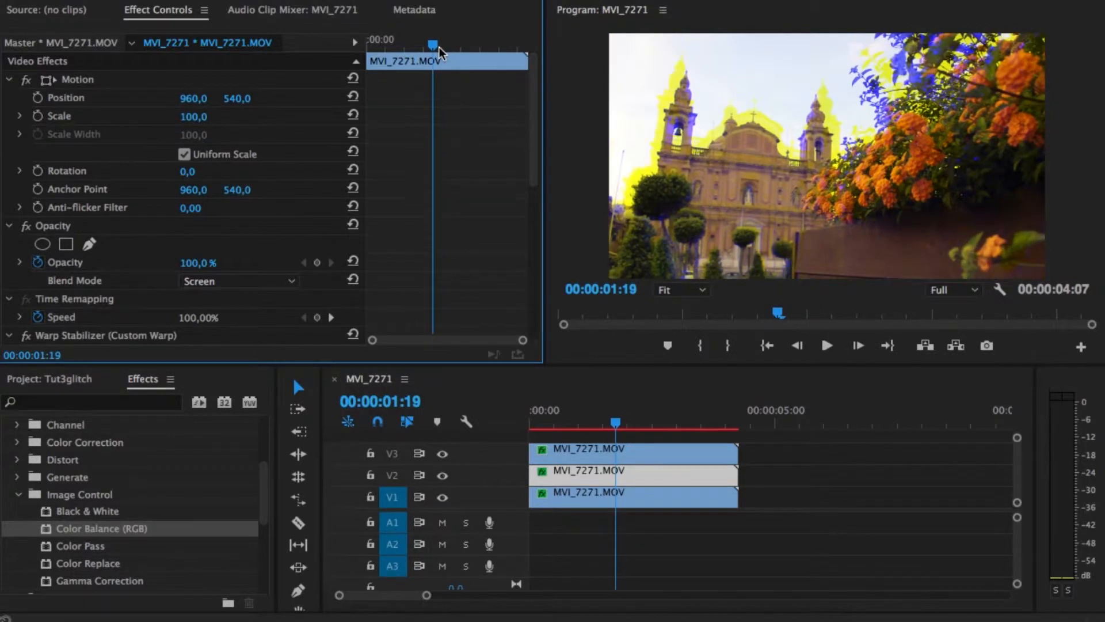
key("Right")
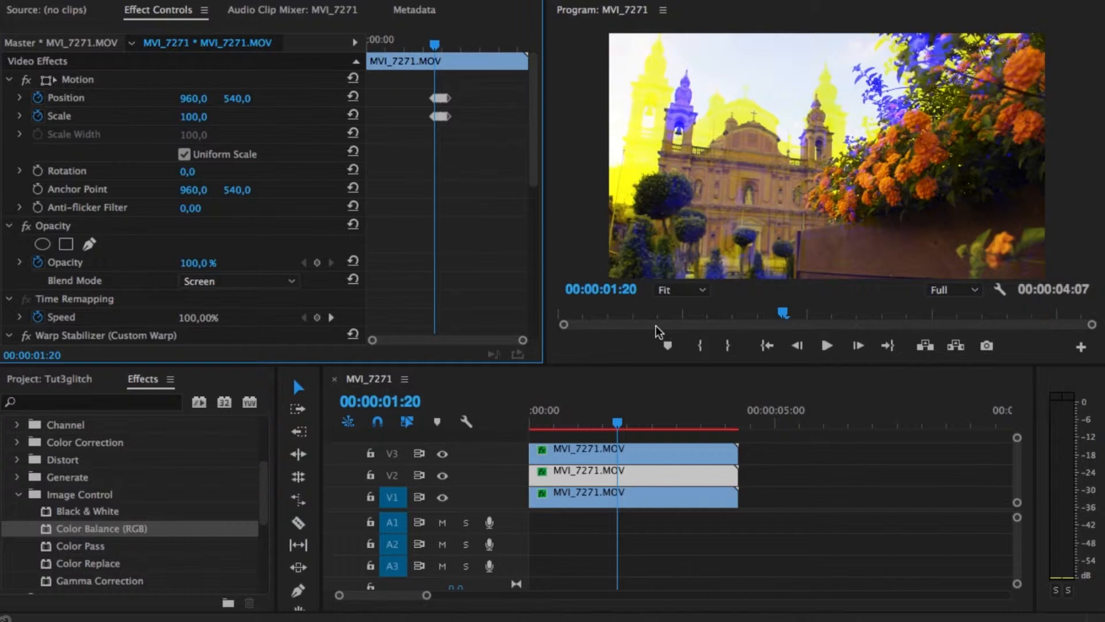
Paste the series of Position and Scale keyframes onto the V1 clip starting at 00:00:01:17.
left_click(616, 500)
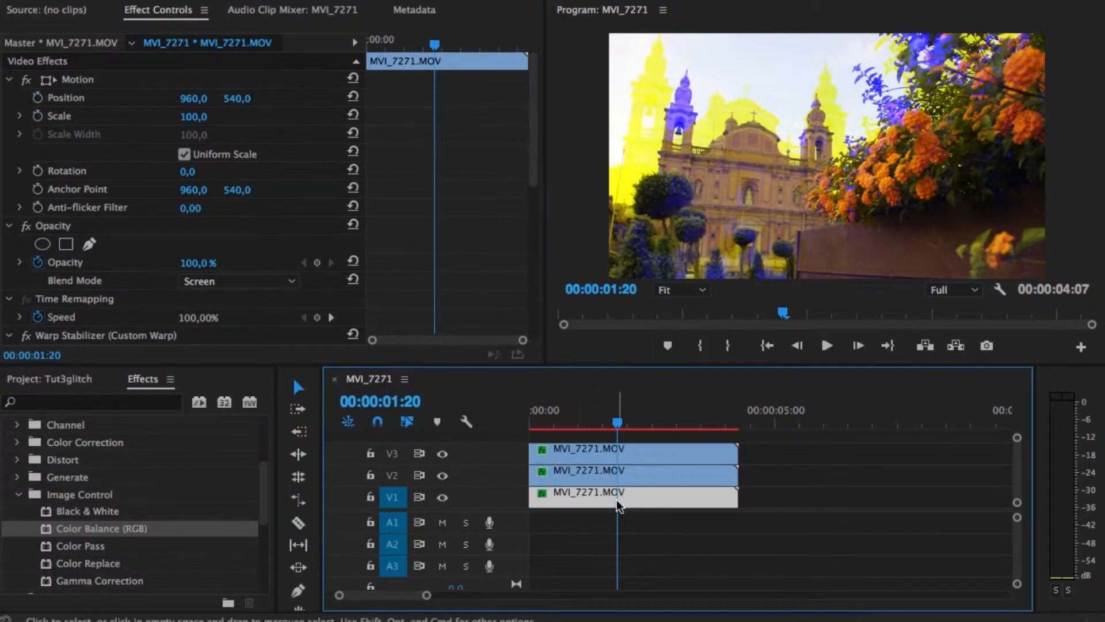
left_click(434, 46)
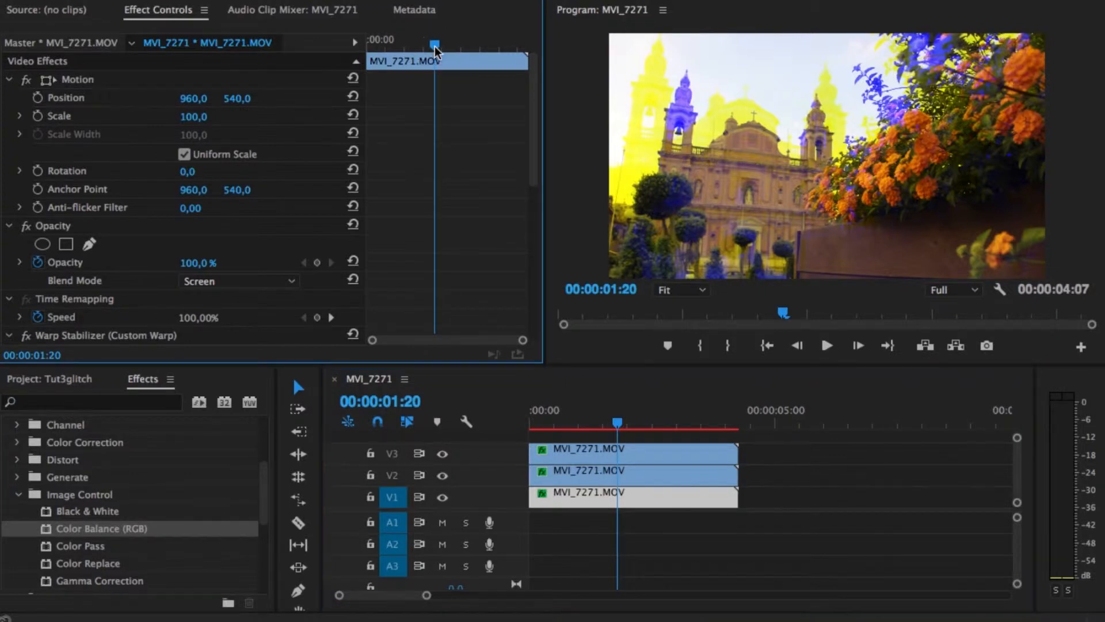
scroll(425, 201, "down", 10)
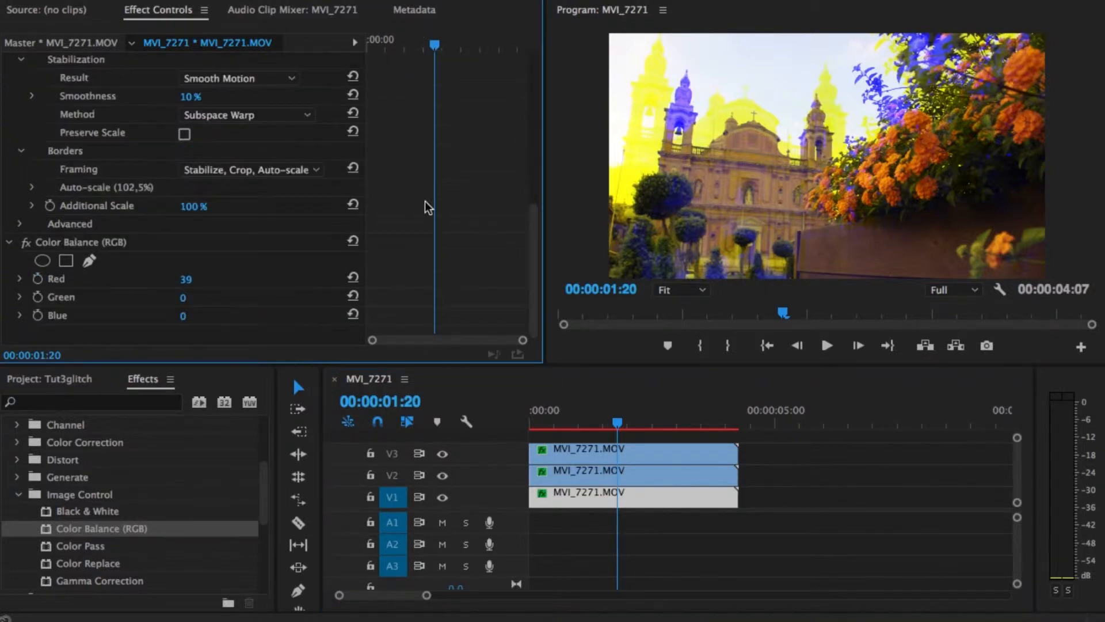
scroll(425, 201, "up", 10)
key("Left")
key("Left")
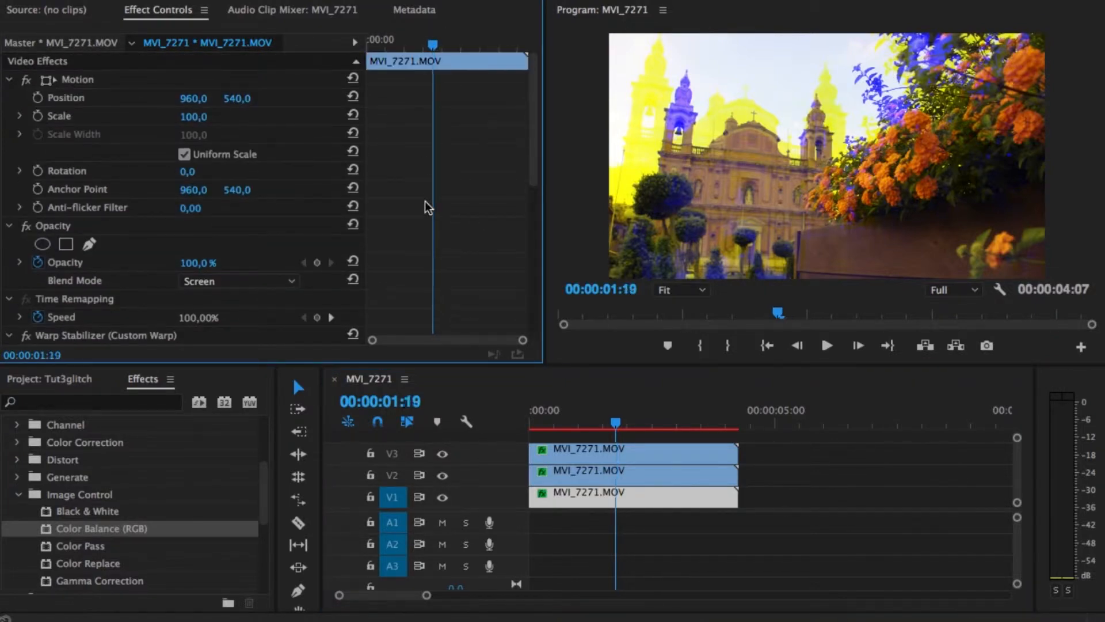
key("Left")
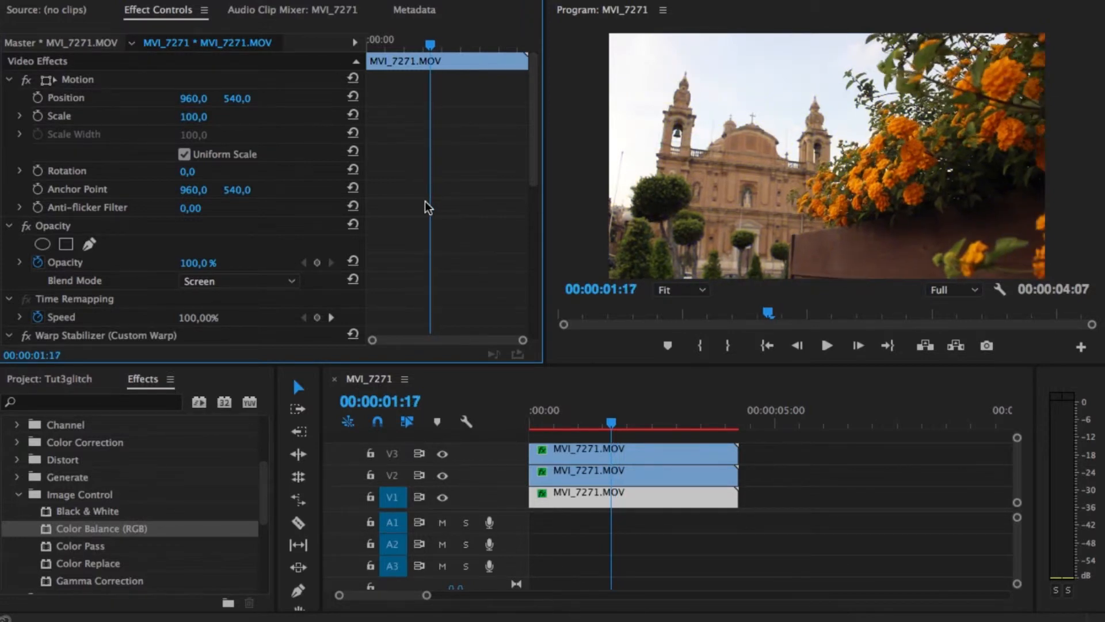
key("ctrl+alt+k")
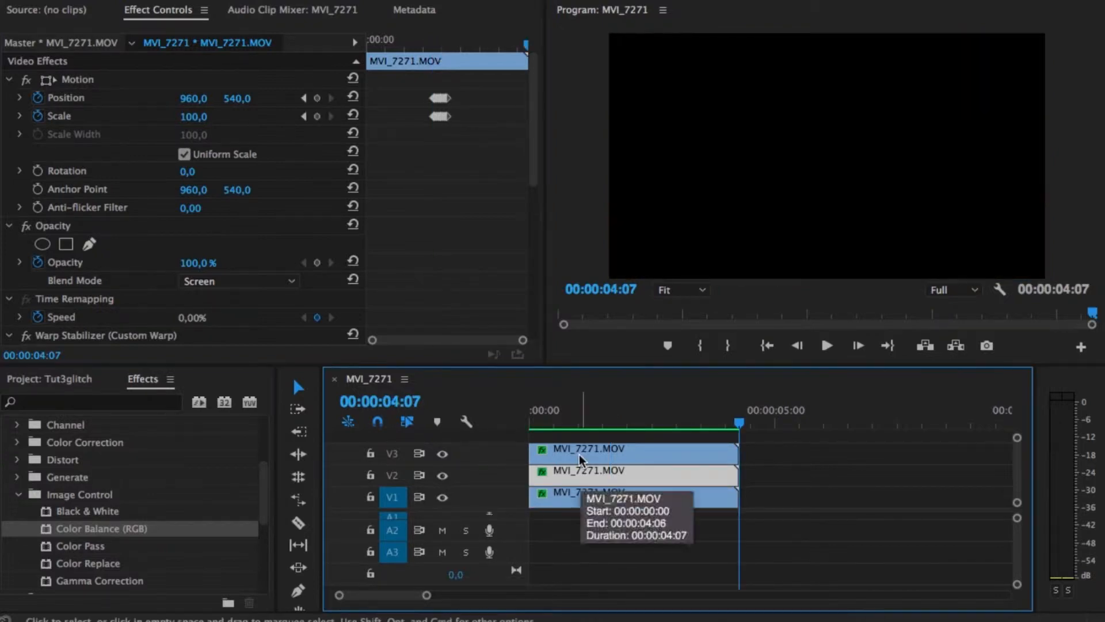
Compare the offset motion keyframes of the V1, V2 and V3 clips and review the sequence from its start.
left_click(574, 456)
left_click(574, 480)
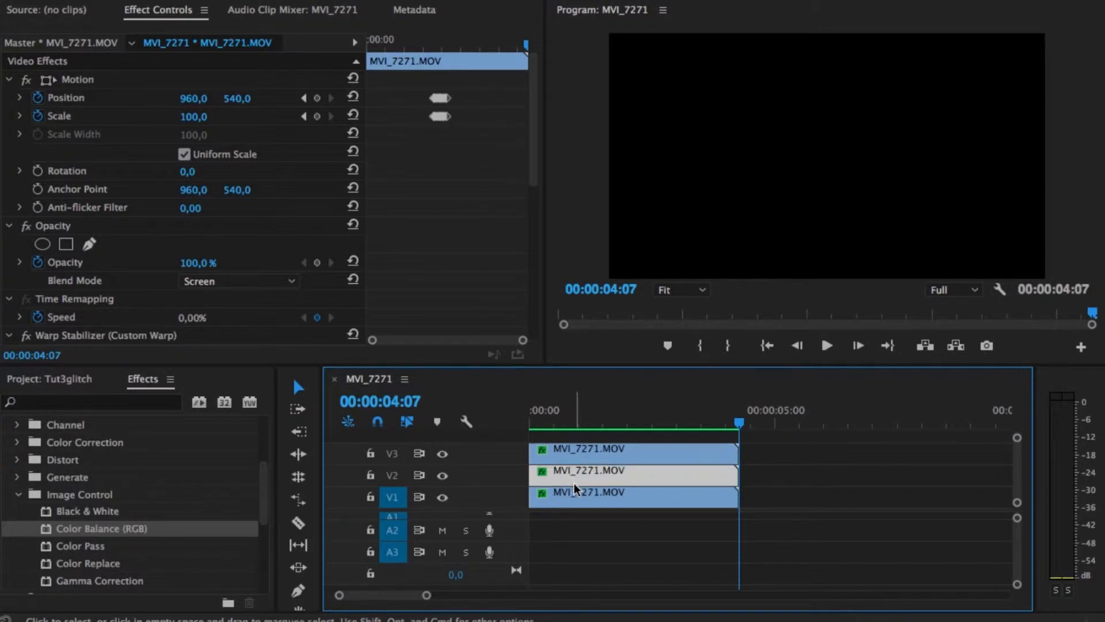
left_click(574, 492)
left_click(572, 472)
left_click(574, 447)
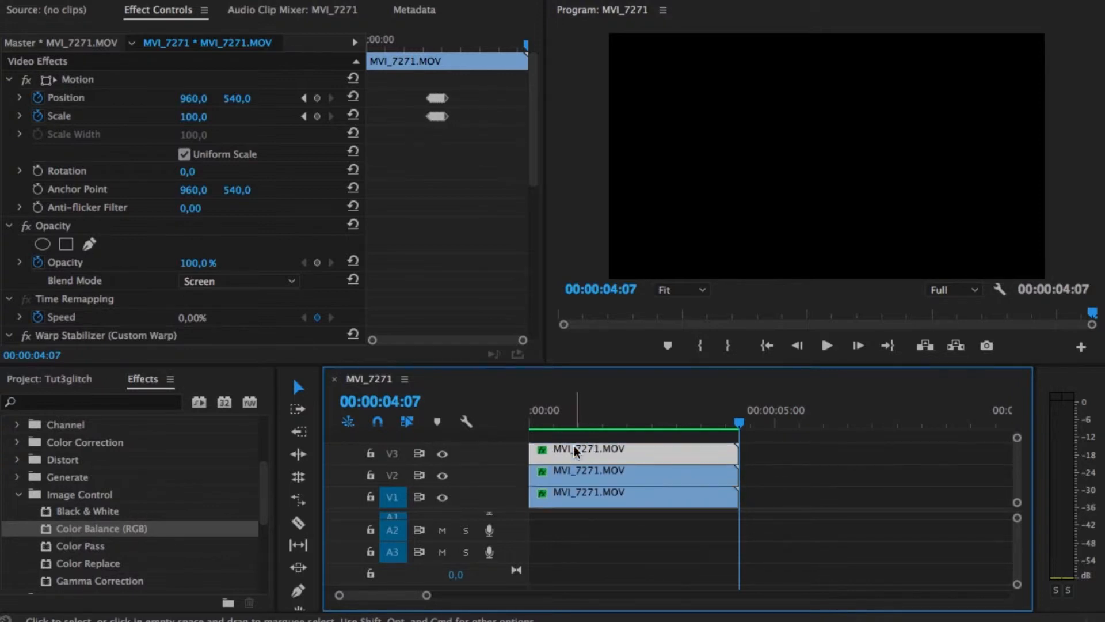
left_click(575, 468)
left_click(576, 493)
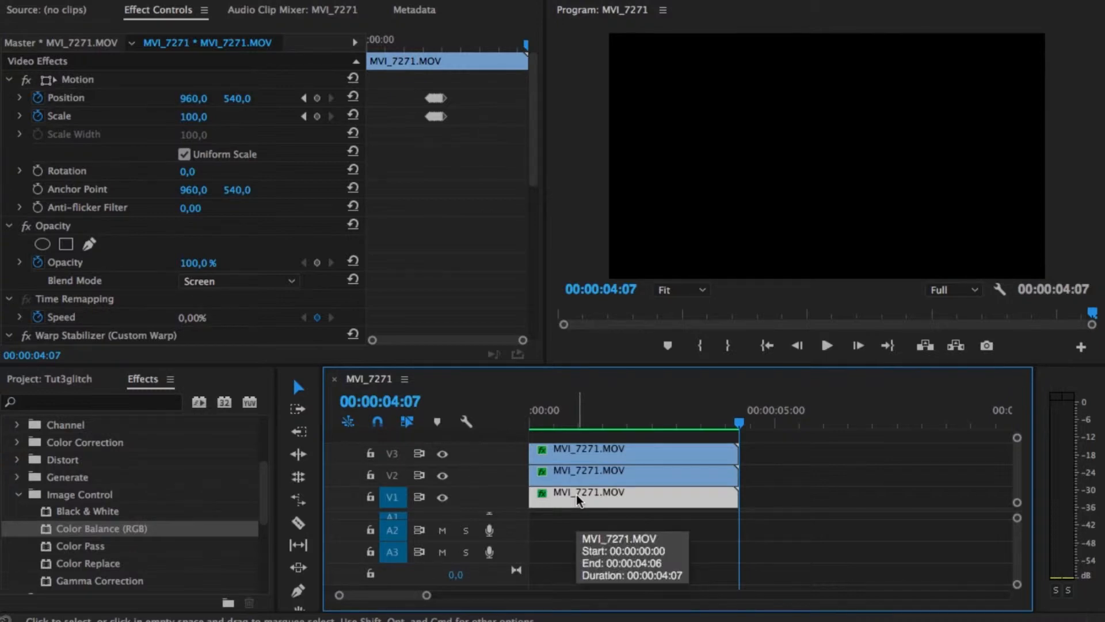
left_click_drag(582, 421, 531, 425)
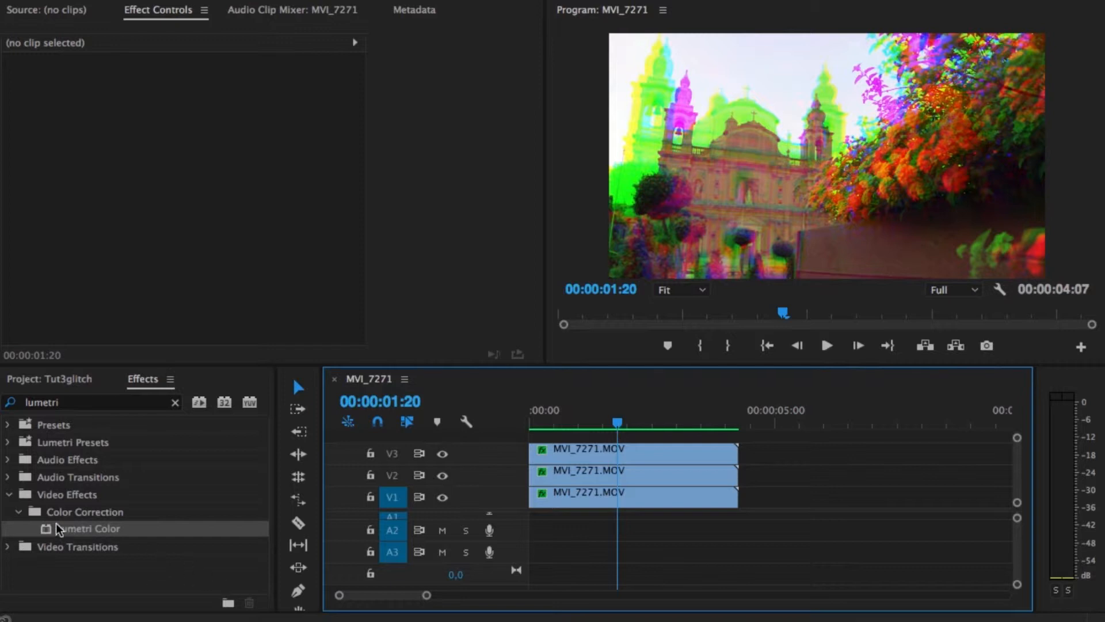
Nest the three stacked MVI_7271.MOV clips into one sequence named "Effect".
left_click(902, 454)
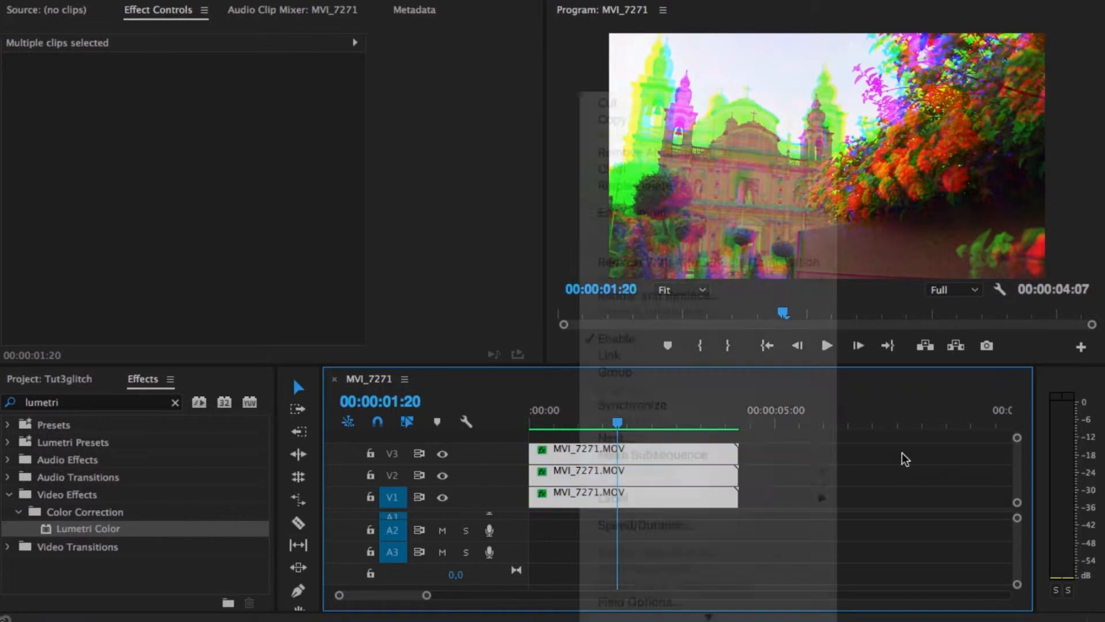
left_click(767, 455)
left_click_drag(768, 440, 667, 451)
right_click(667, 451)
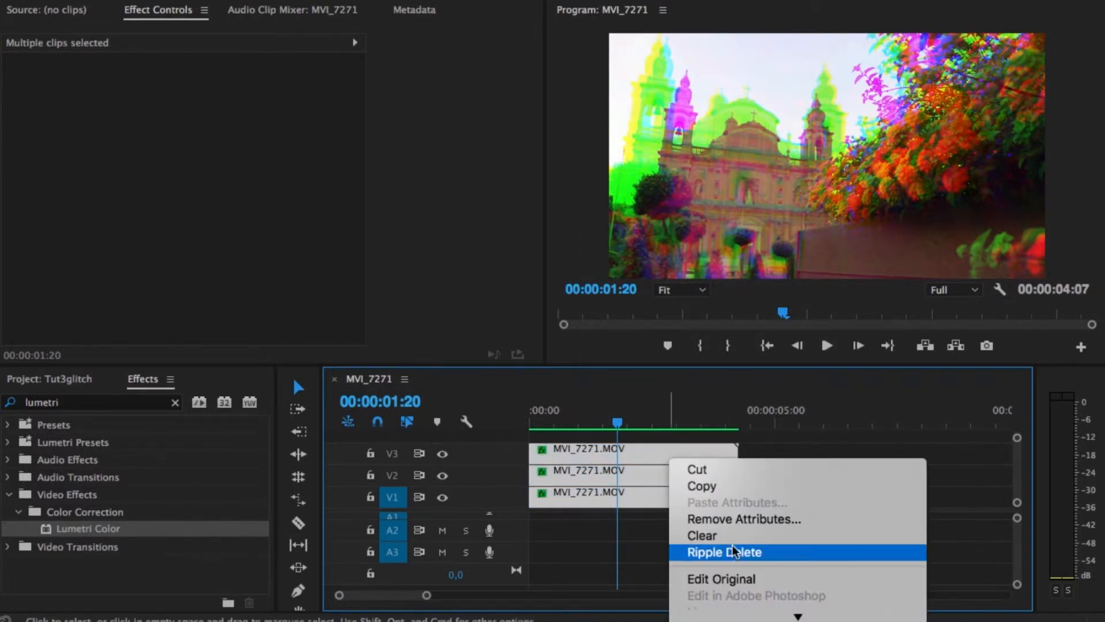
mouse_move(741, 616)
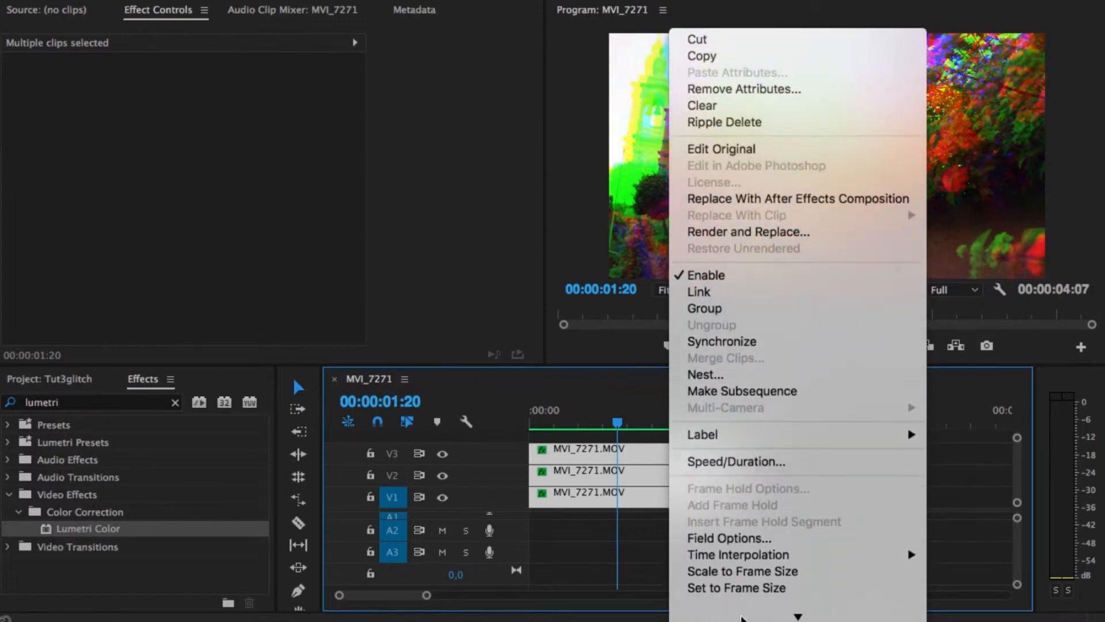
left_click(725, 309)
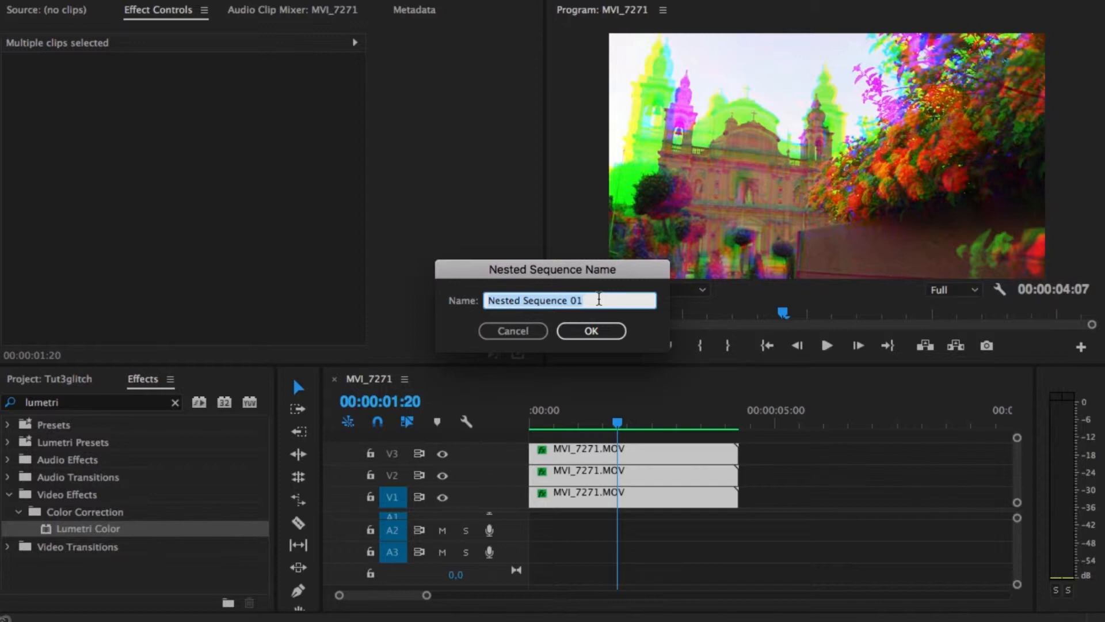
type("Effect")
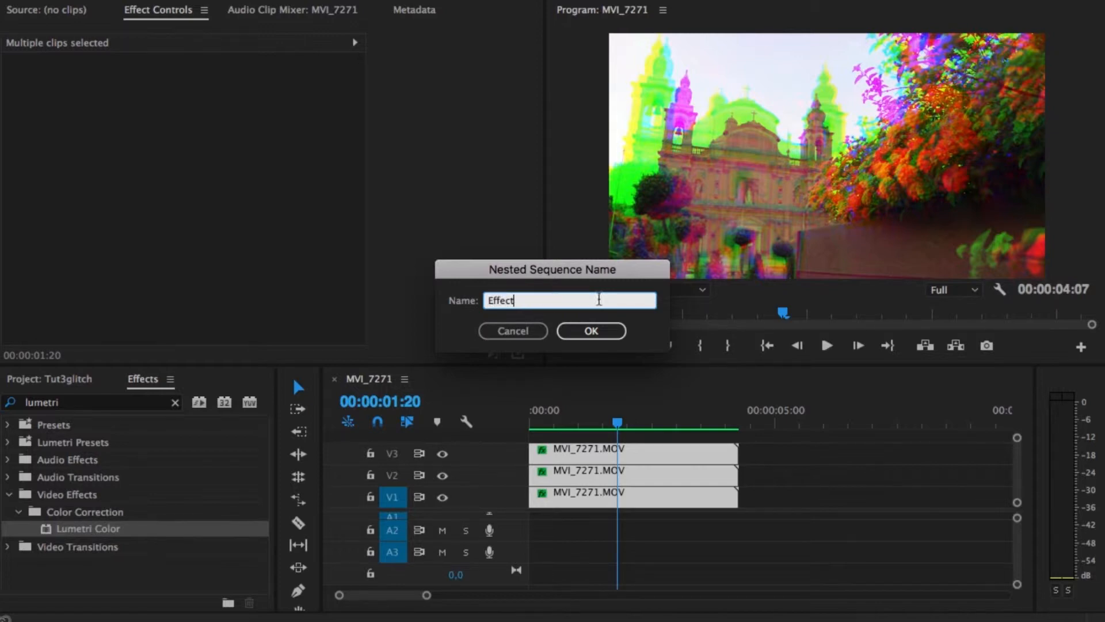
left_click(579, 333)
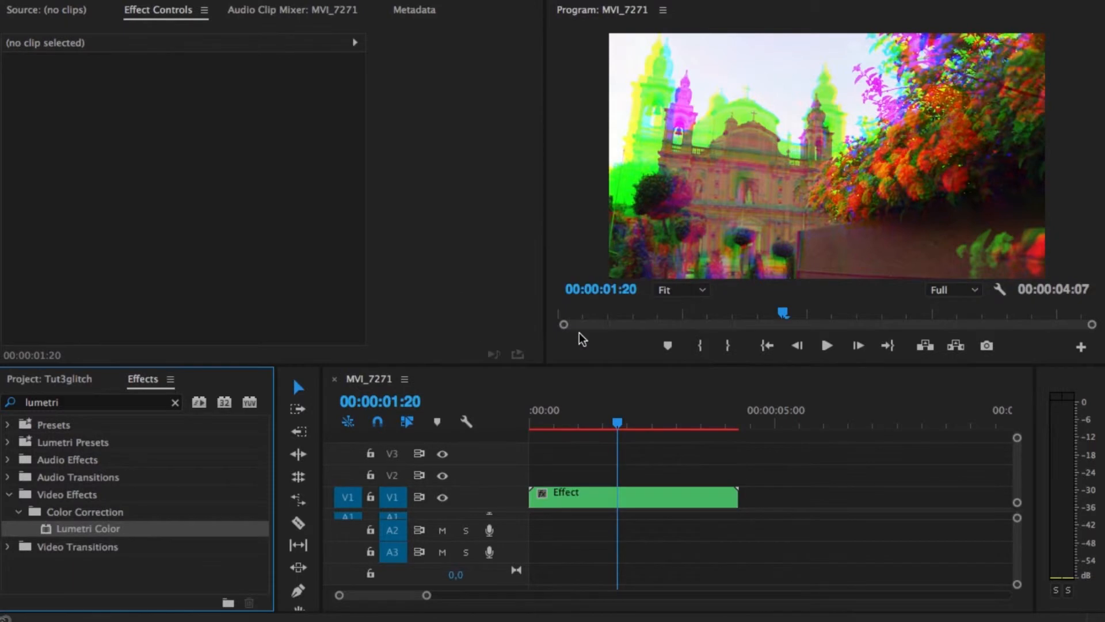
Open the nested Effect sequence to inspect its three stacked clips, and return to the MVI_7271 sequence.
left_click(597, 426)
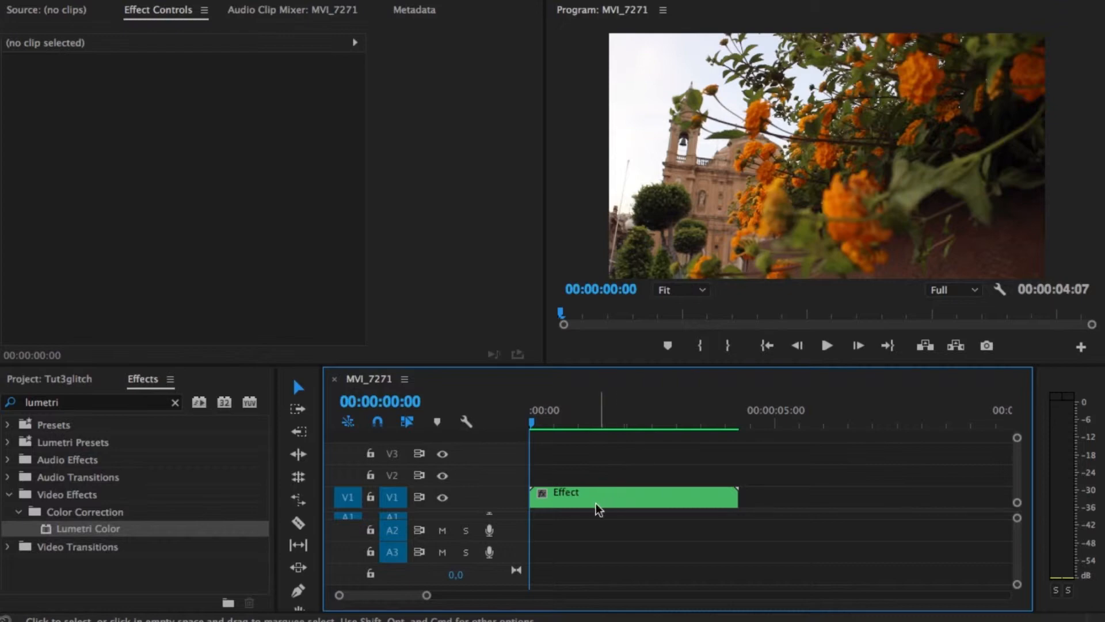
left_click(580, 499)
double_click(580, 498)
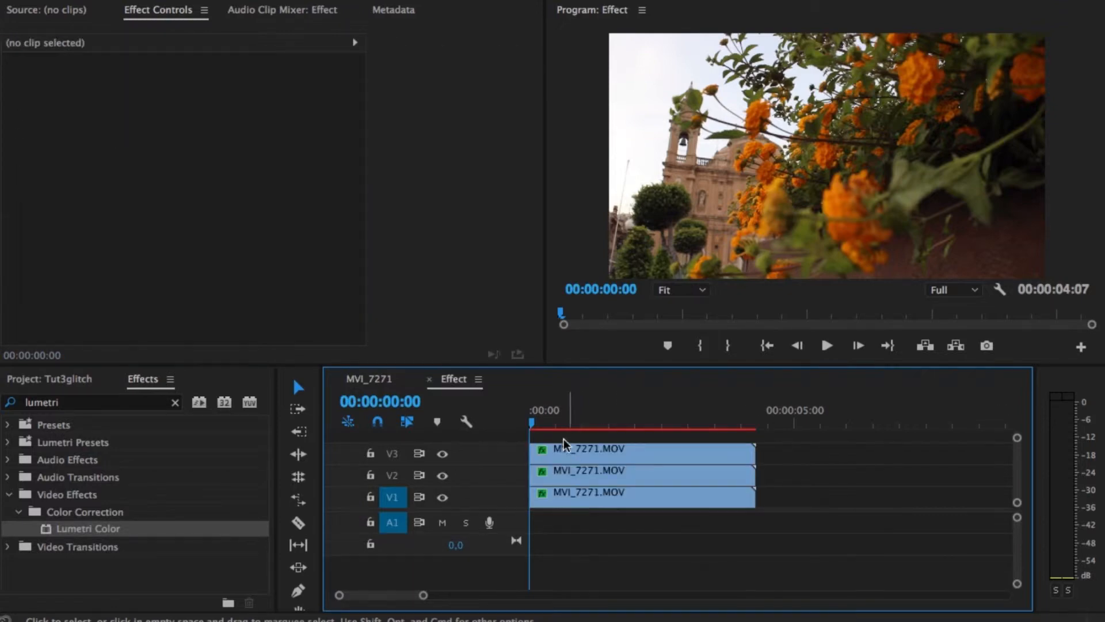
left_click_drag(568, 425, 493, 424)
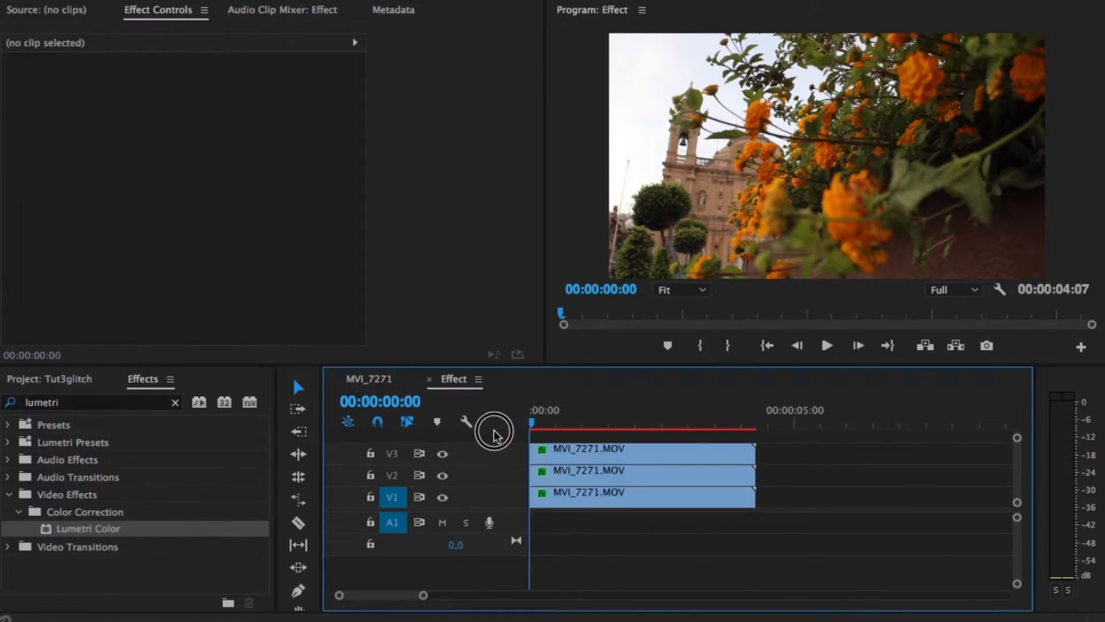
left_click(429, 379)
Apply the Lumetri Color effect to the Effect nest and expand its Basic Correction settings.
left_click_drag(588, 426, 616, 429)
left_click_drag(52, 531, 603, 500)
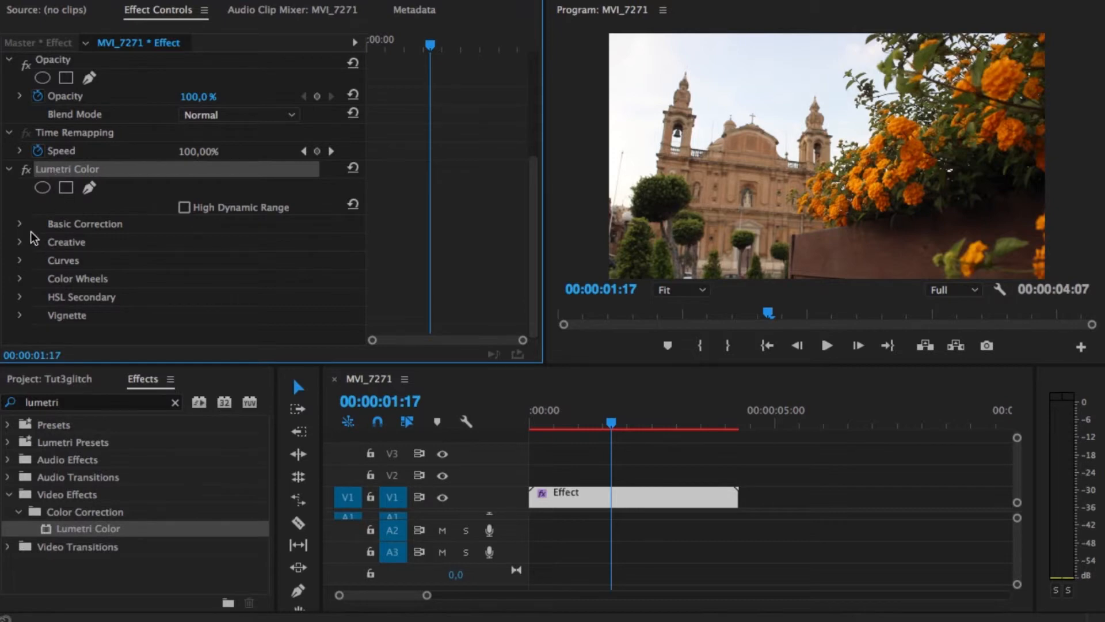
left_click(19, 225)
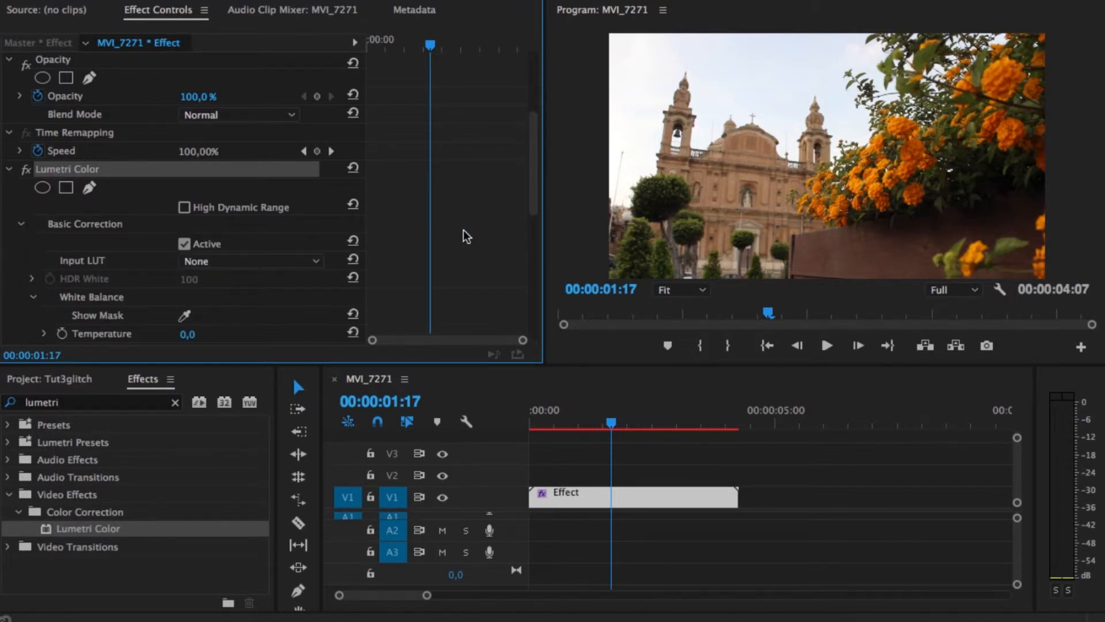
left_click_drag(537, 131, 535, 199)
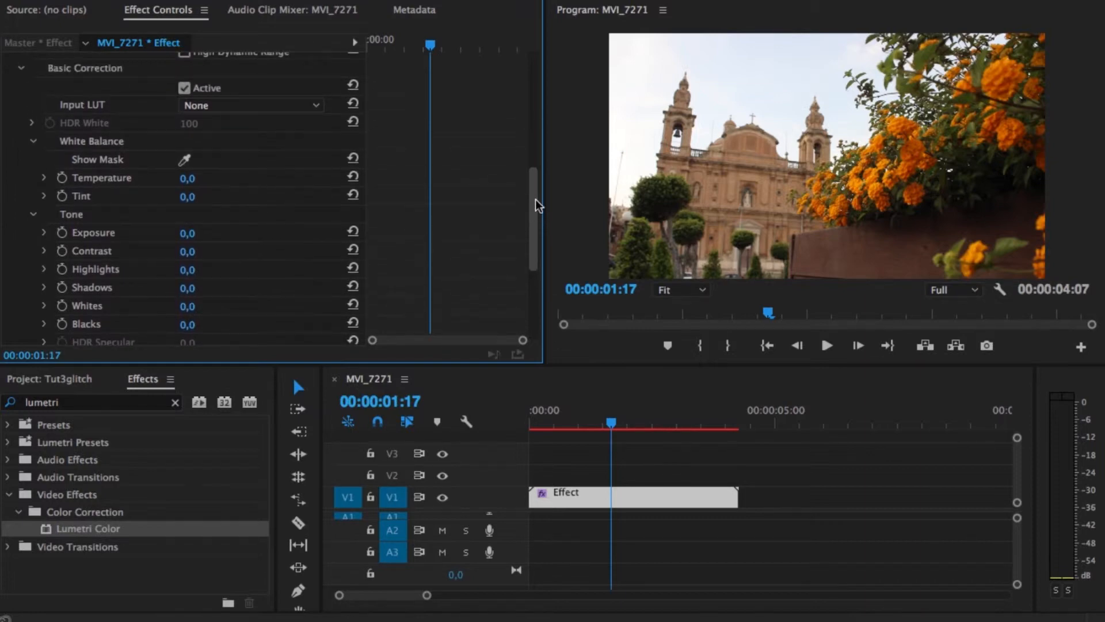
Enable keyframing for Lumetri's Exposure, Contrast and Tint at 00:00:01:18, keeping their default values.
key("Right")
key("Left")
key("Right")
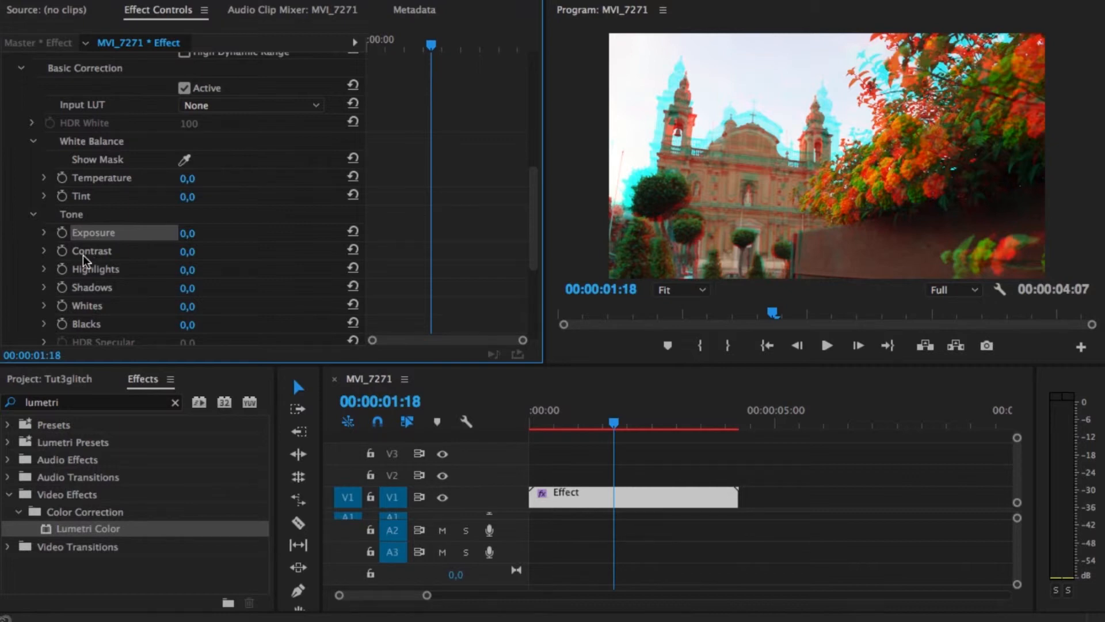
left_click(62, 233)
left_click(63, 252)
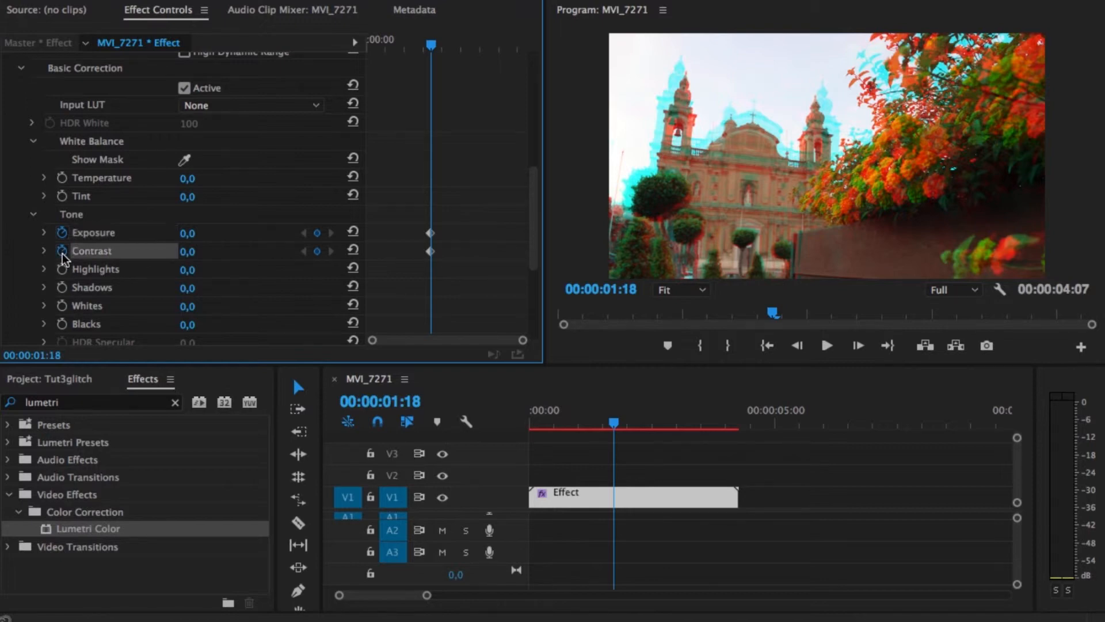
left_click(63, 197)
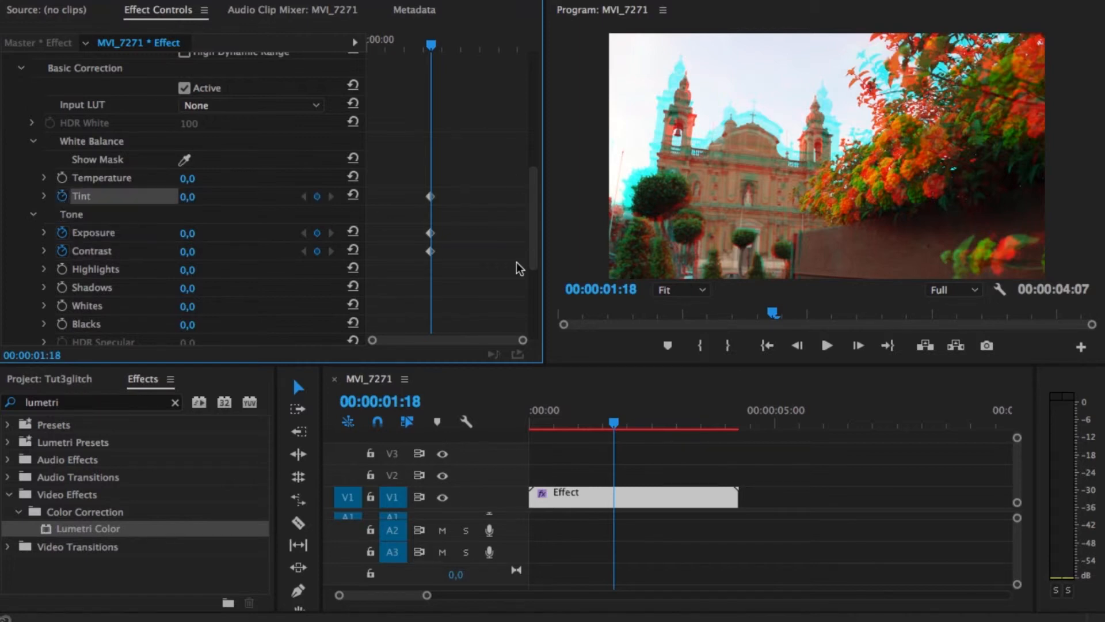
Keyframe Tint at 62, Exposure at -2 and Contrast at -30 at 00:00:01:19.
key("Right")
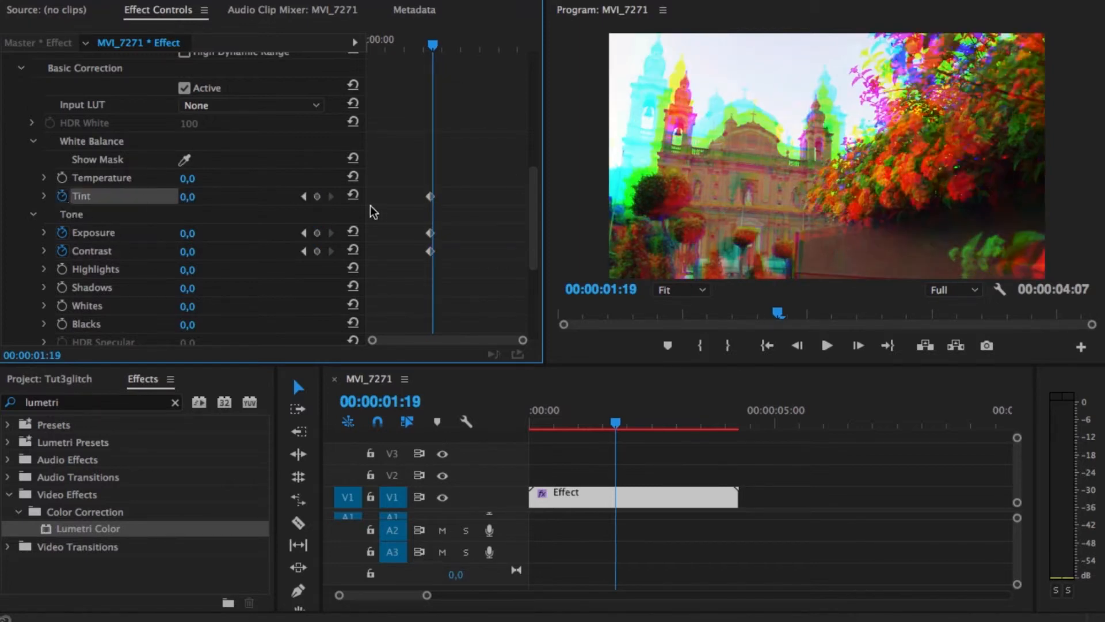
left_click_drag(188, 196, 203, 196)
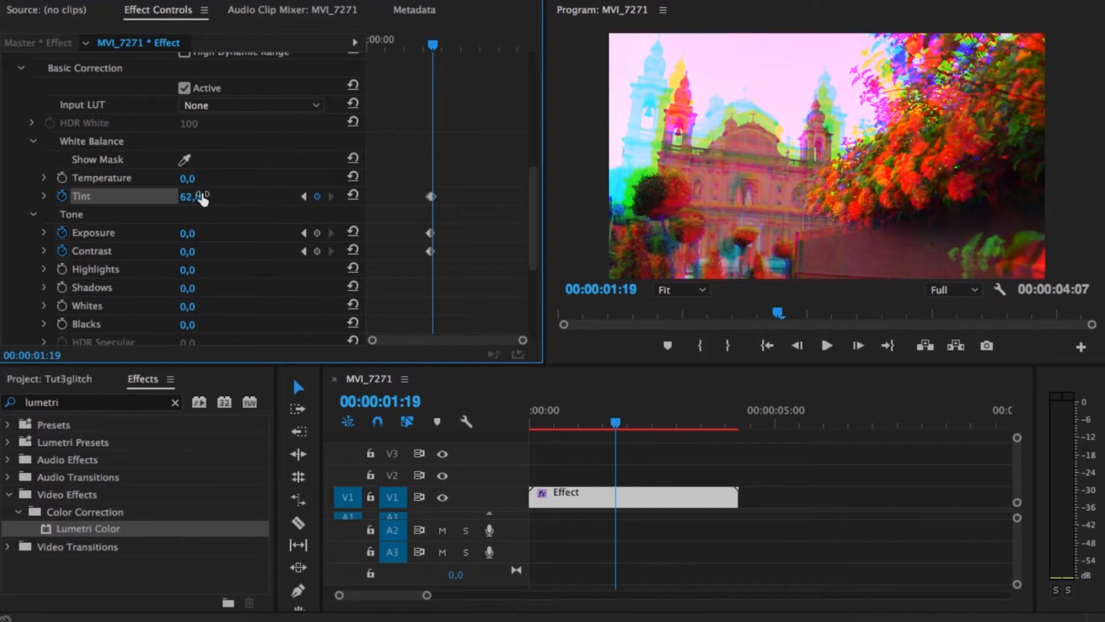
mouse_move(187, 233)
left_mouse_down()
mouse_move(209, 242)
mouse_move(199, 252)
left_mouse_up()
Reset Tint, Exposure and Contrast to their defaults at 00:00:02:04 and play the sequence from its start.
left_click(443, 46)
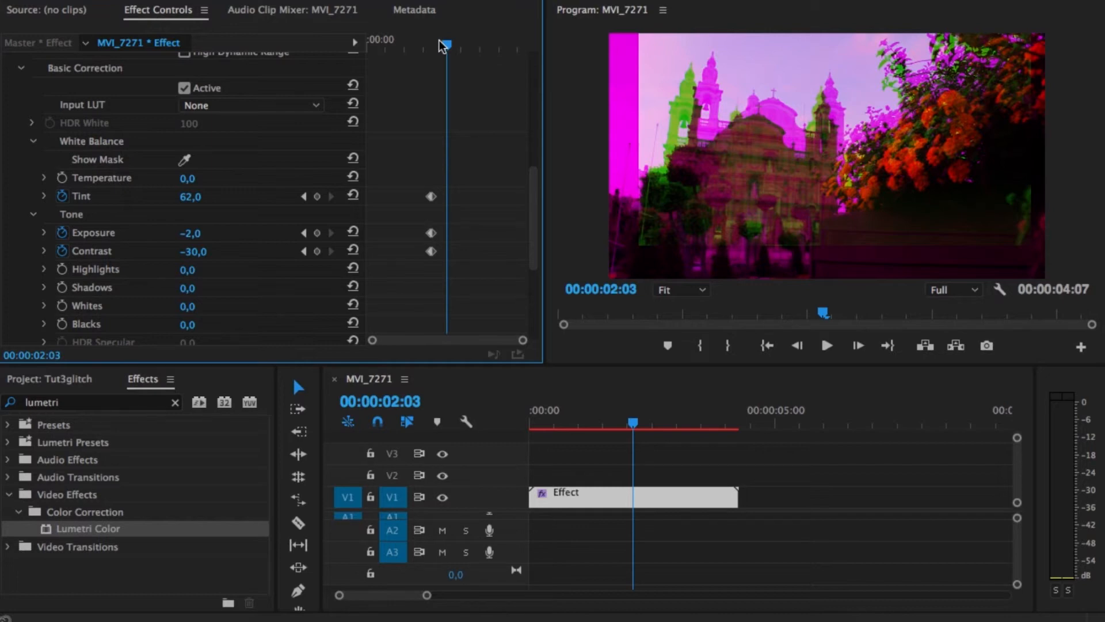
key("Right")
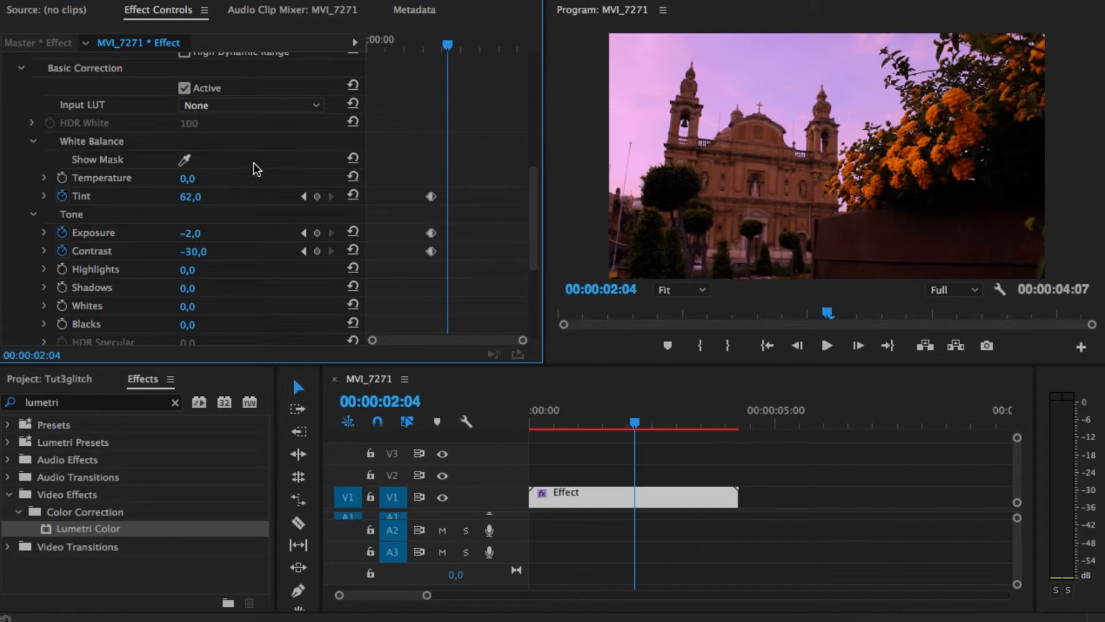
left_click(356, 194)
left_click(354, 232)
left_click(355, 252)
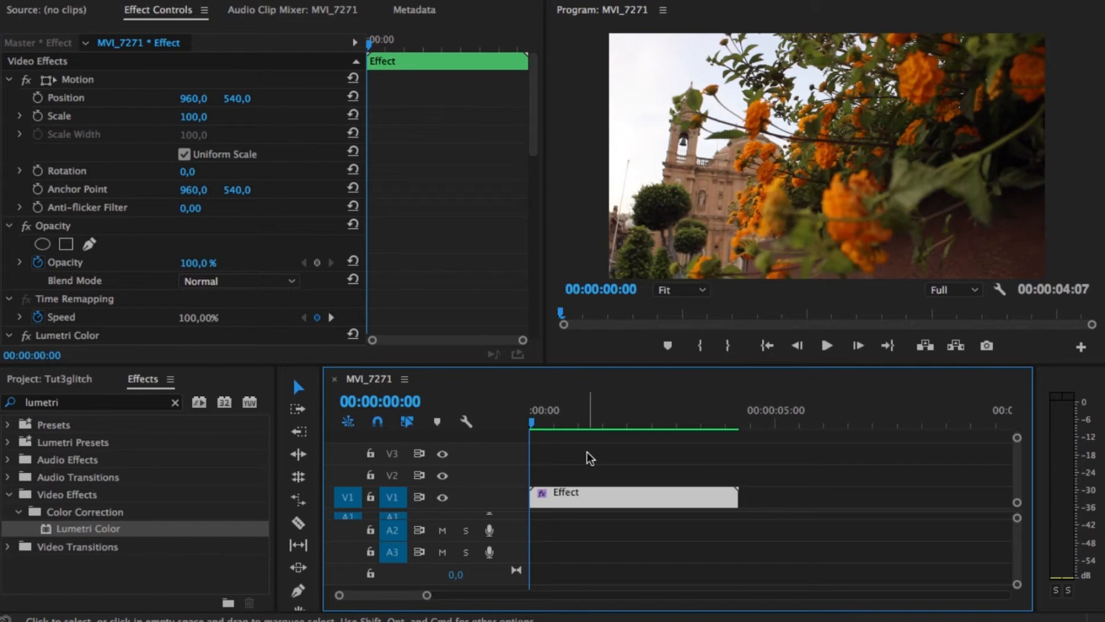
key("space")
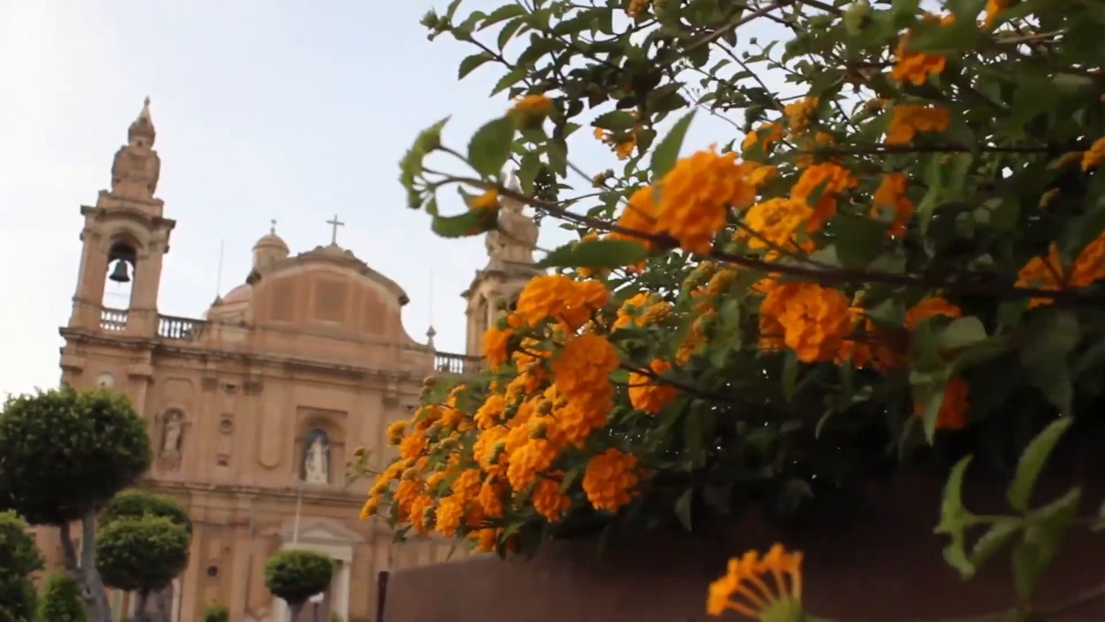